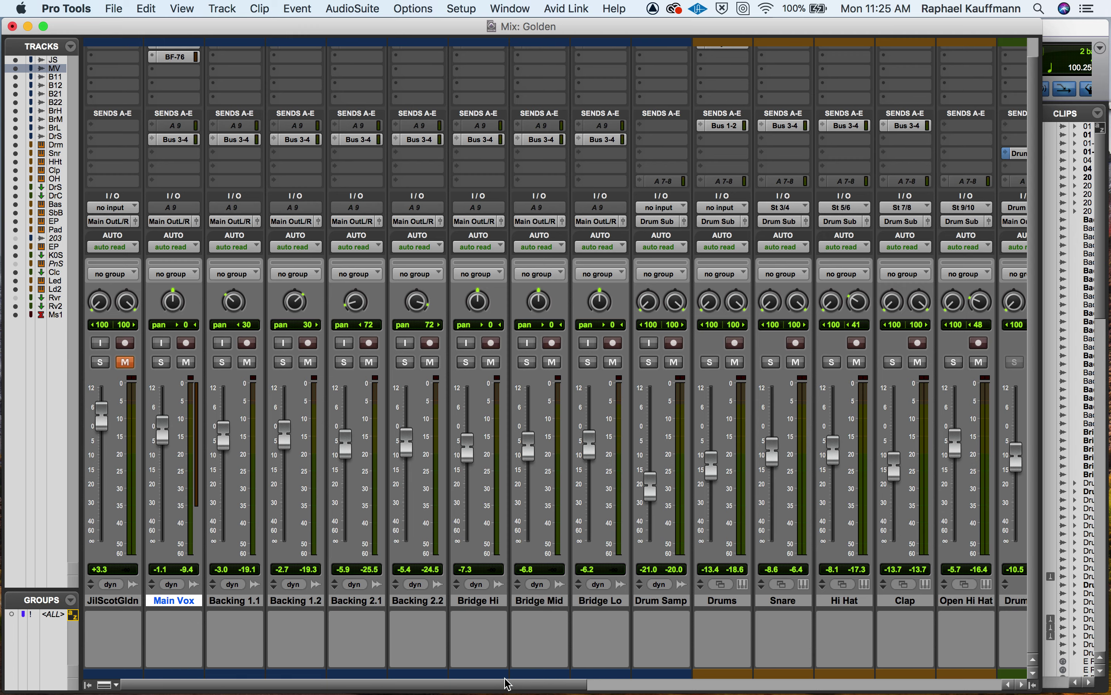
Open the track Color Palette for the Main Vox track and move its window away from the vocal channels
{"action": "scroll", "coordinate": [507, 683], "scroll_direction": "right", "scroll_amount": 10}
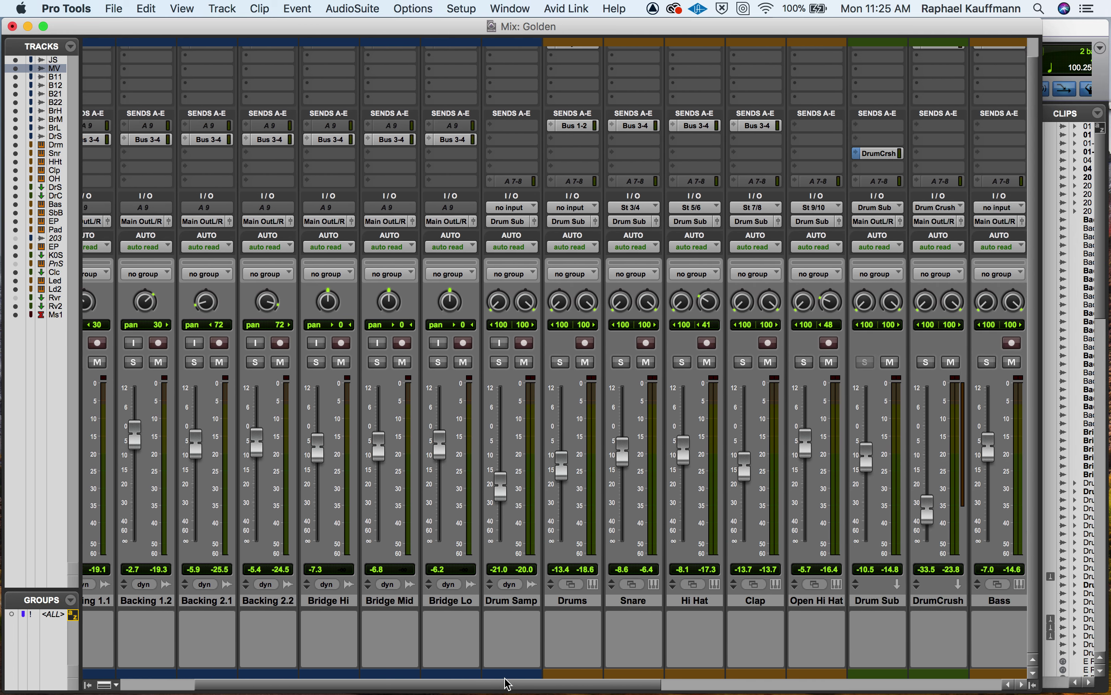
{"action": "scroll", "coordinate": [508, 683], "scroll_direction": "right", "scroll_amount": 3}
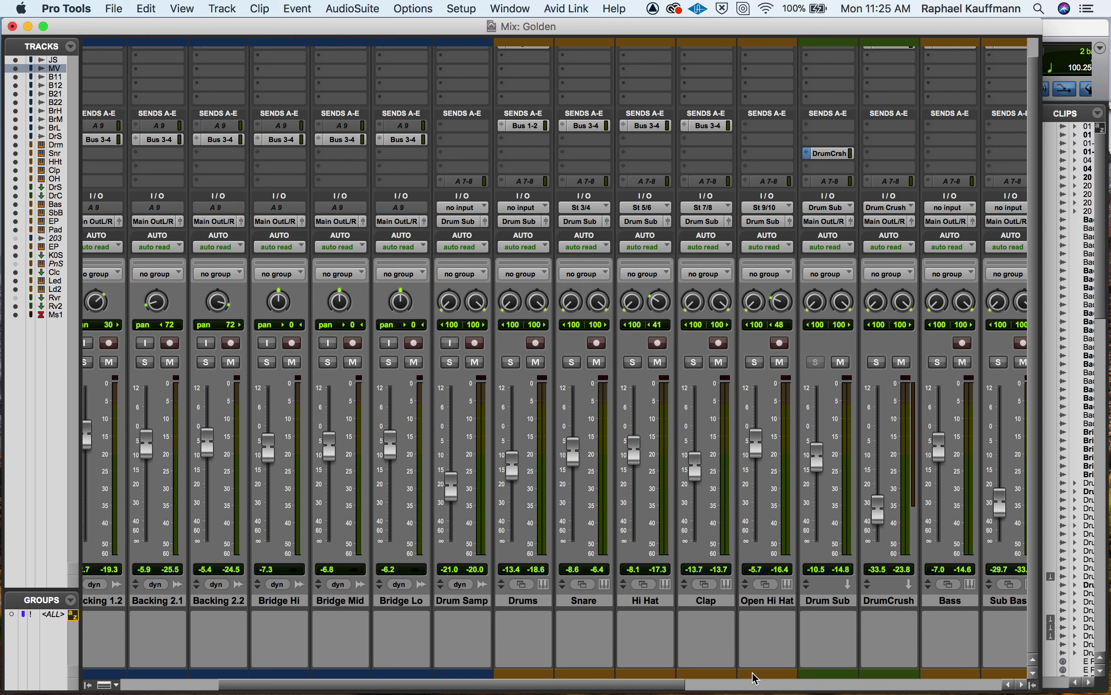
{"action": "scroll", "coordinate": [765, 679], "scroll_direction": "right", "scroll_amount": 4}
{"action": "scroll", "coordinate": [765, 679], "scroll_direction": "right", "scroll_amount": 1}
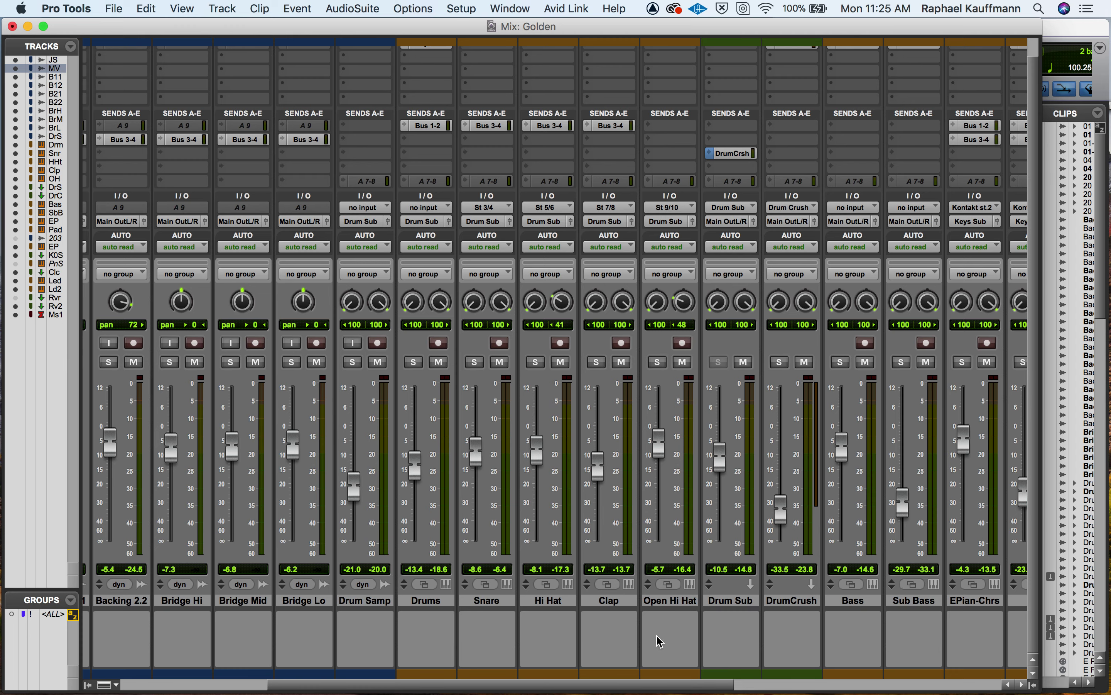
{"action": "scroll", "coordinate": [617, 640], "scroll_direction": "left", "scroll_amount": 10}
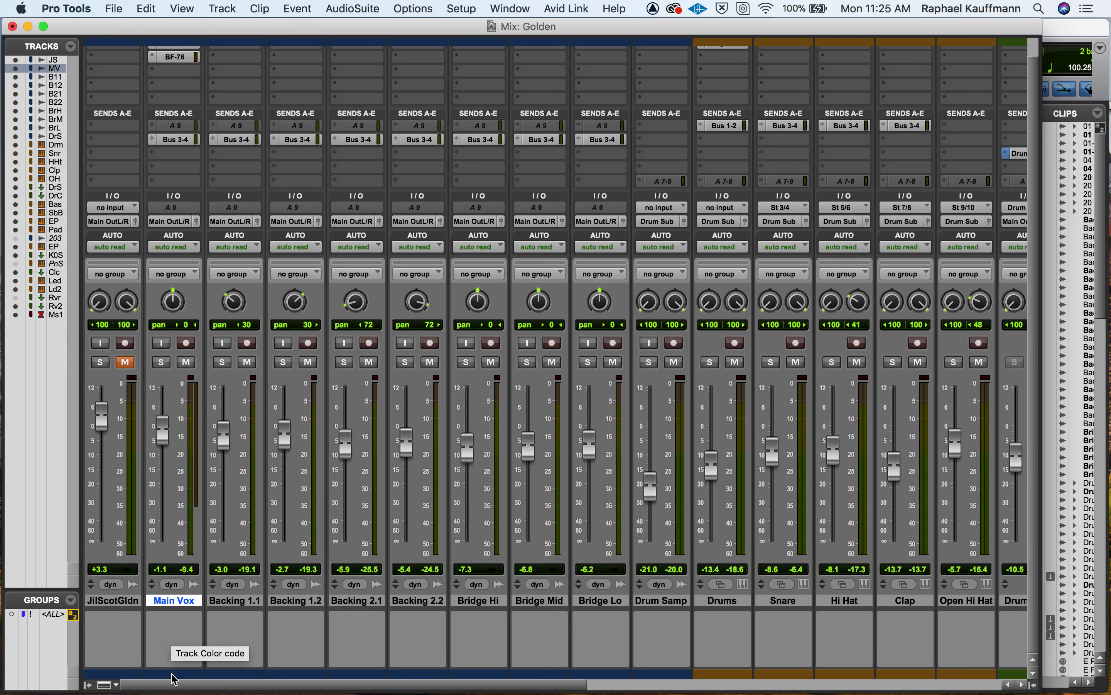
{"action": "double_click", "coordinate": [172, 675]}
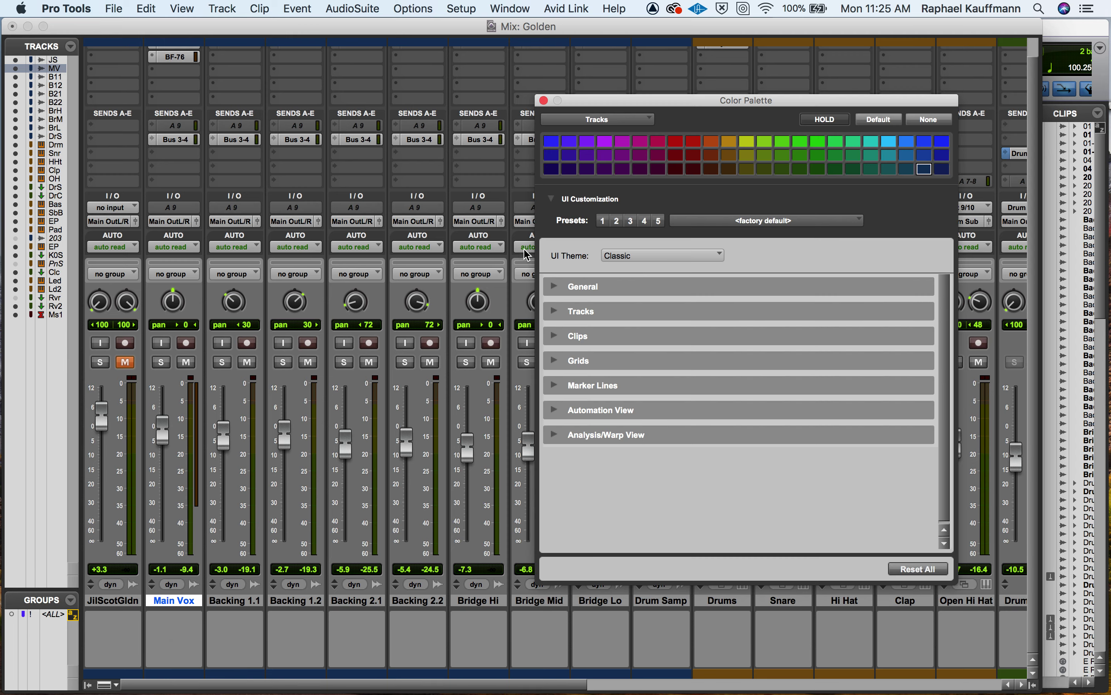
{"action": "left_click_drag", "start_coordinate": [677, 108], "coordinate": [786, 73]}
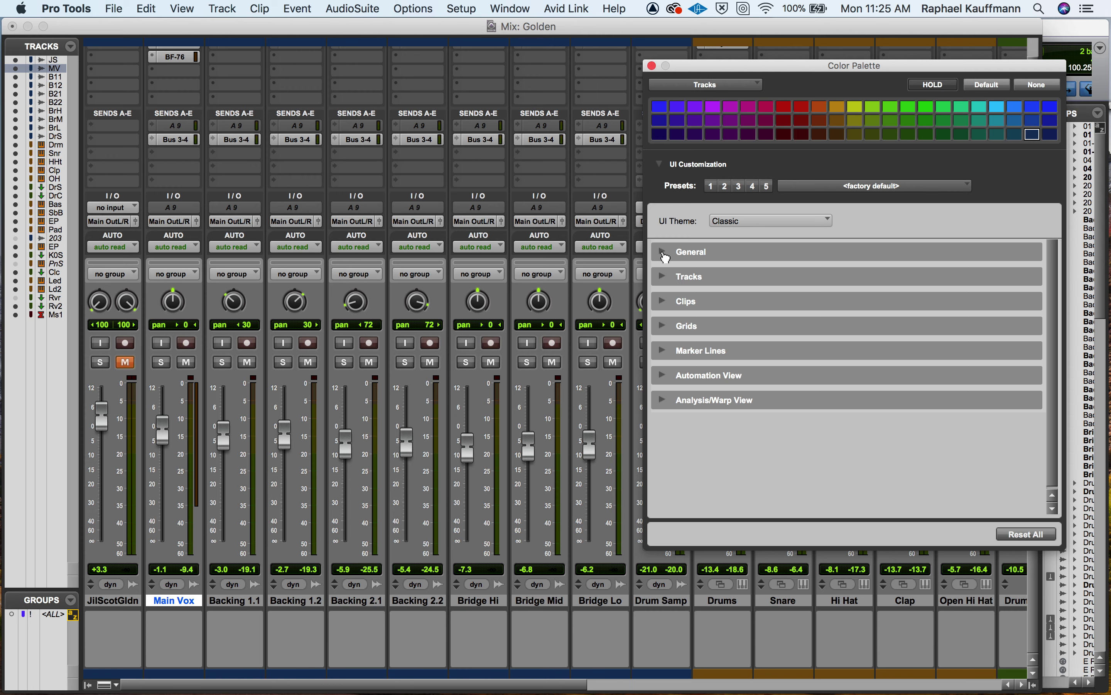
Try the Dark UI theme and return to the Classic theme
{"action": "left_click", "coordinate": [664, 254]}
{"action": "left_click", "coordinate": [664, 254]}
{"action": "left_click", "coordinate": [739, 221]}
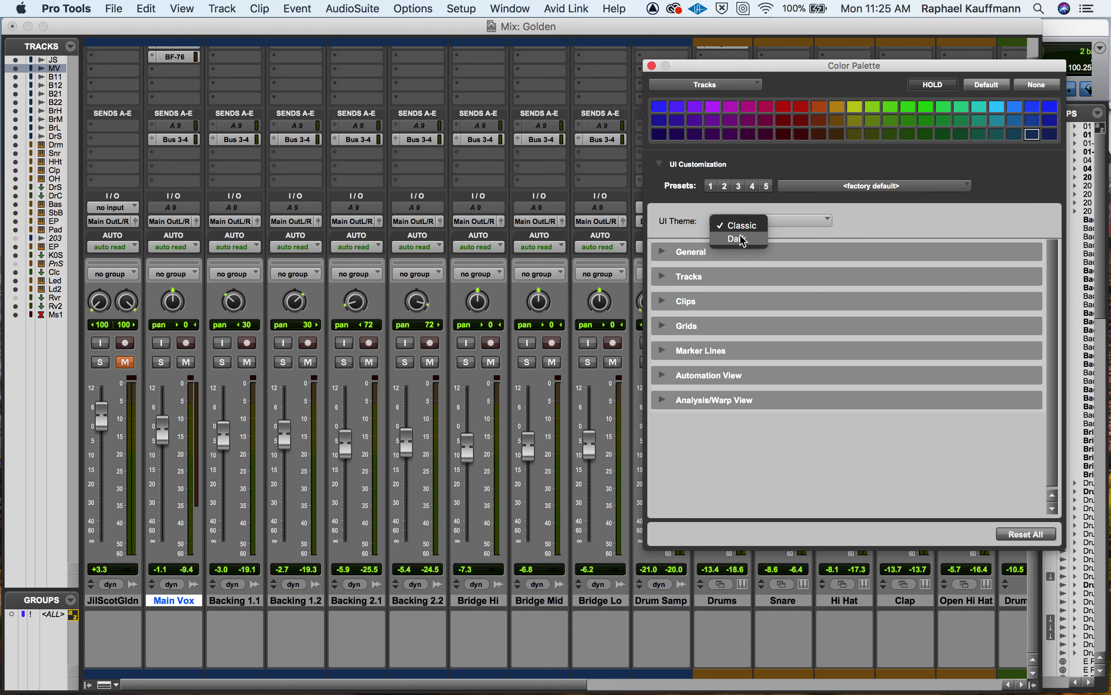
{"action": "left_click", "coordinate": [741, 239]}
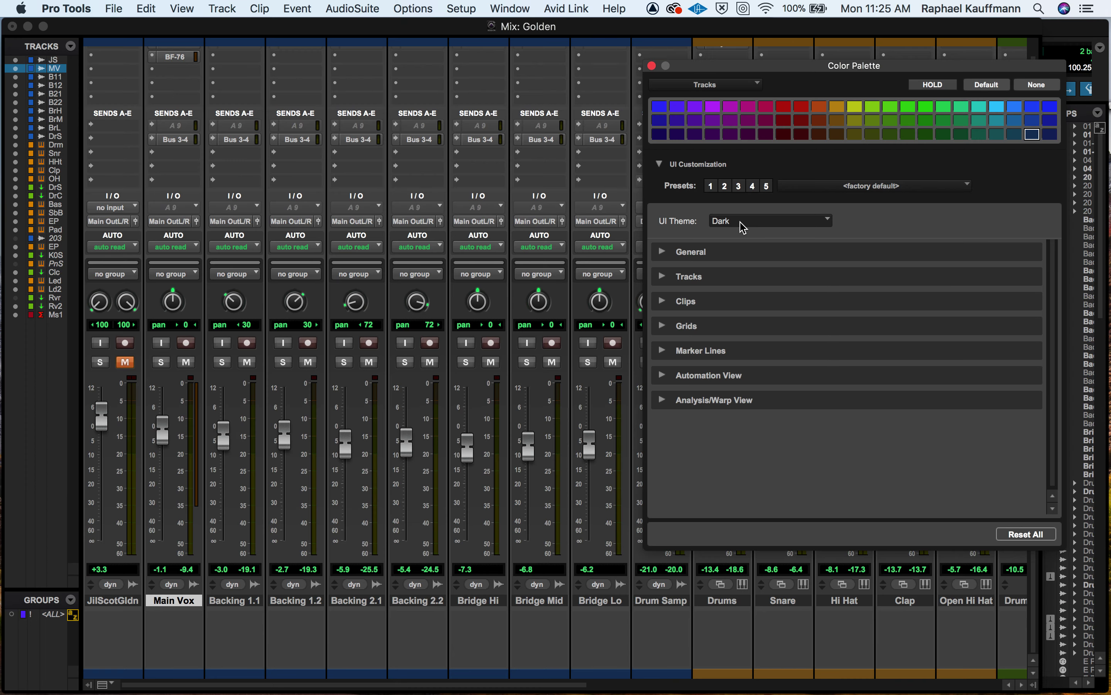
{"action": "left_click", "coordinate": [742, 222]}
{"action": "left_click", "coordinate": [745, 213]}
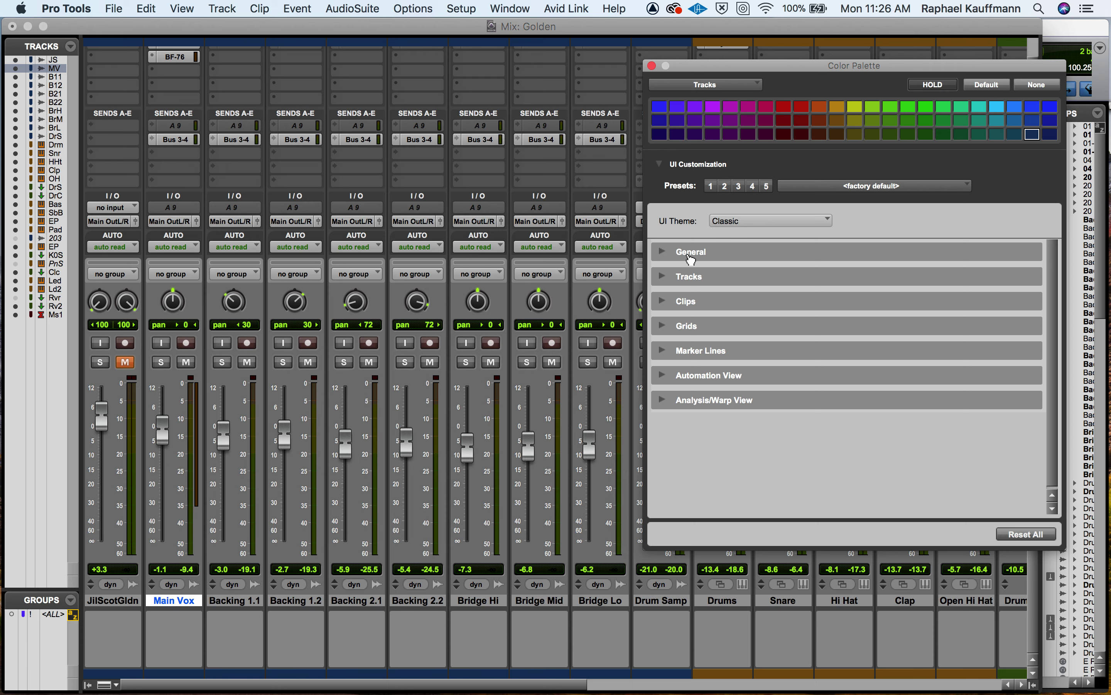
Try a Text Brightness of 57 and a different Background Brightness in the General settings, resetting both to their defaults
{"action": "left_click", "coordinate": [662, 251]}
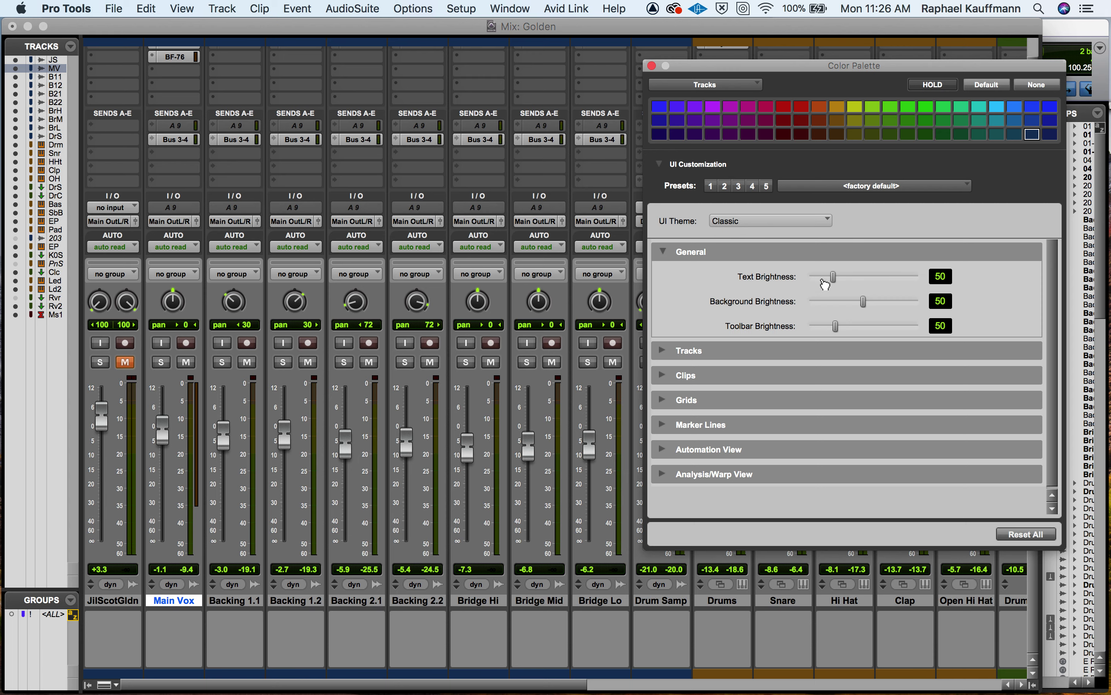
{"action": "mouse_move", "coordinate": [835, 280]}
{"action": "left_mouse_down"}
{"action": "mouse_move", "coordinate": [805, 281]}
{"action": "mouse_move", "coordinate": [846, 278]}
{"action": "left_mouse_up"}
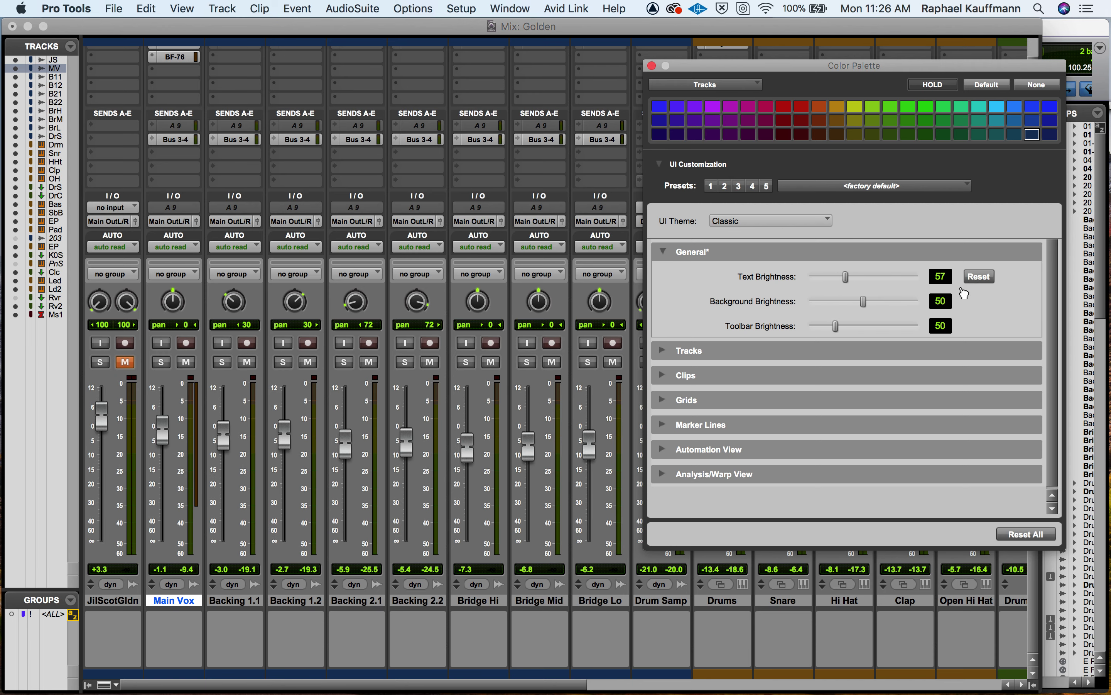
{"action": "left_click", "coordinate": [979, 276]}
{"action": "left_click_drag", "start_coordinate": [864, 302], "coordinate": [825, 302]}
{"action": "left_click", "coordinate": [979, 301]}
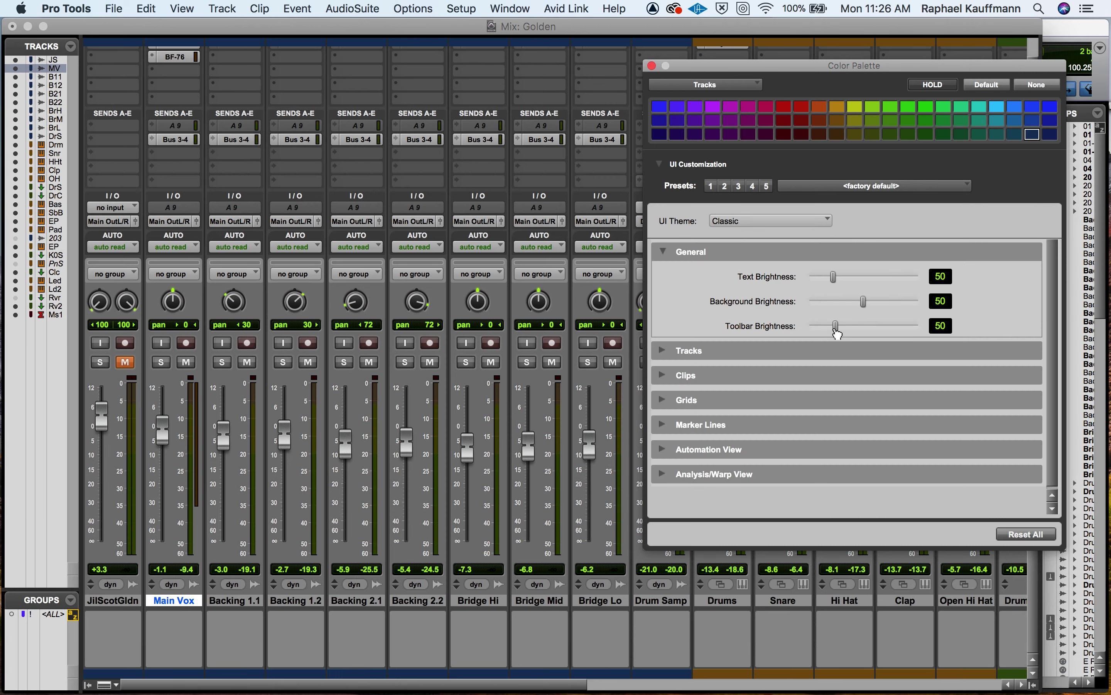
Try Toolbar Brightness values of 156, 64 and 69, checking them against the Edit window, and reset the setting
{"action": "left_click_drag", "start_coordinate": [894, 330], "coordinate": [846, 329]}
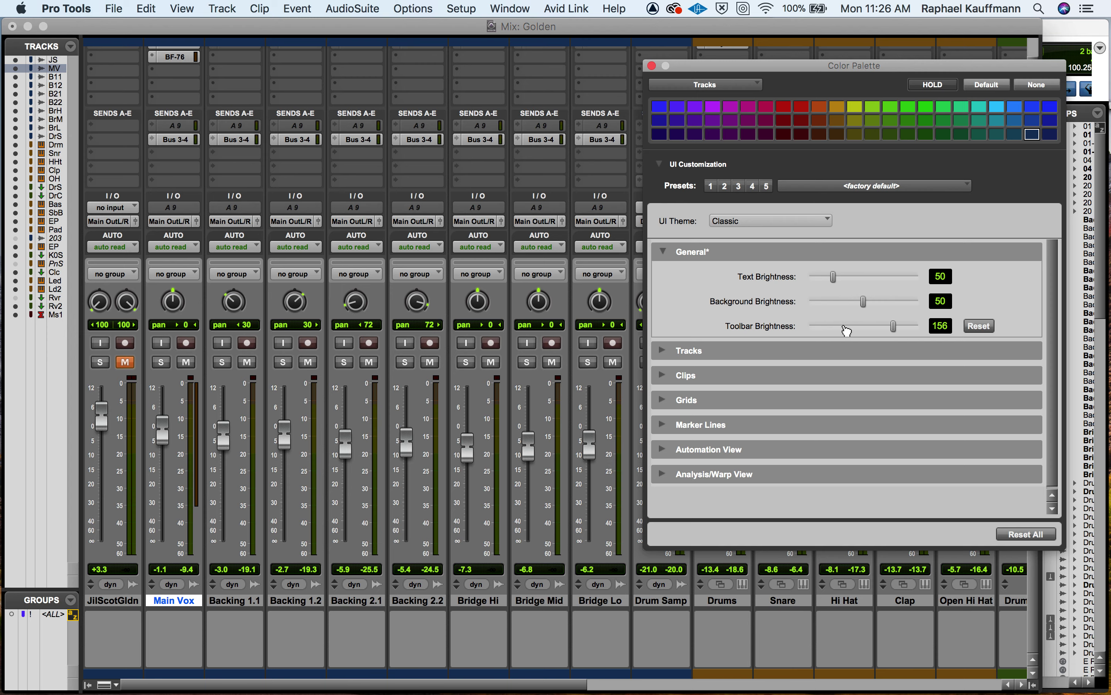
{"action": "key", "text": "super+equal"}
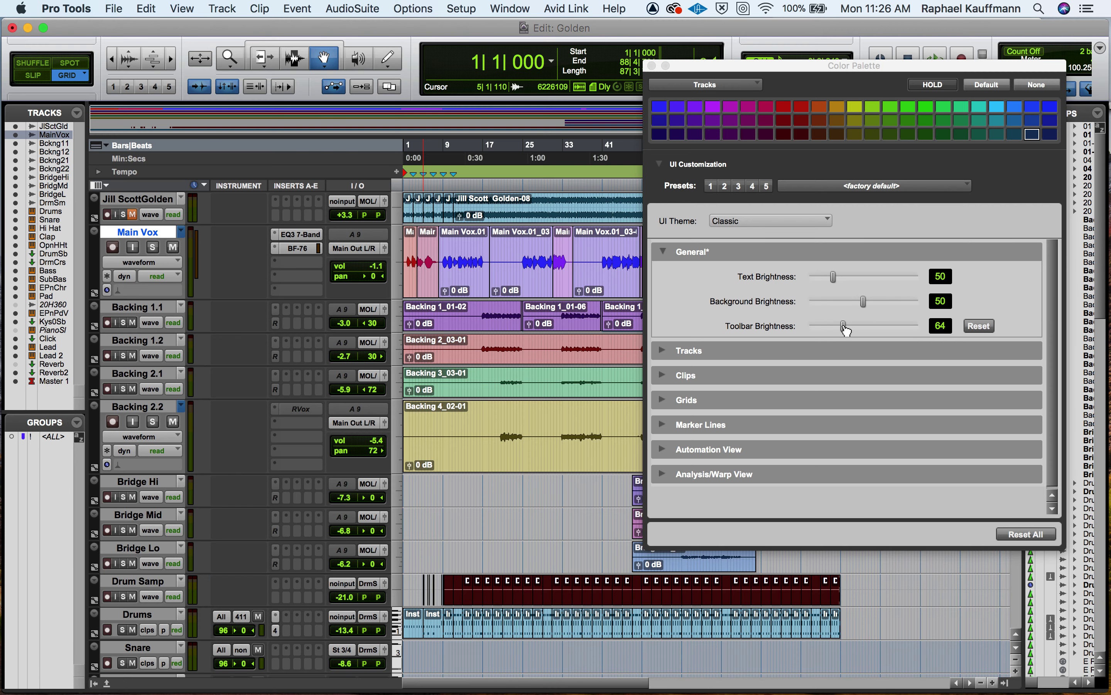
{"action": "mouse_move", "coordinate": [846, 328]}
{"action": "left_mouse_down"}
{"action": "mouse_move", "coordinate": [893, 325]}
{"action": "mouse_move", "coordinate": [850, 321]}
{"action": "left_mouse_up"}
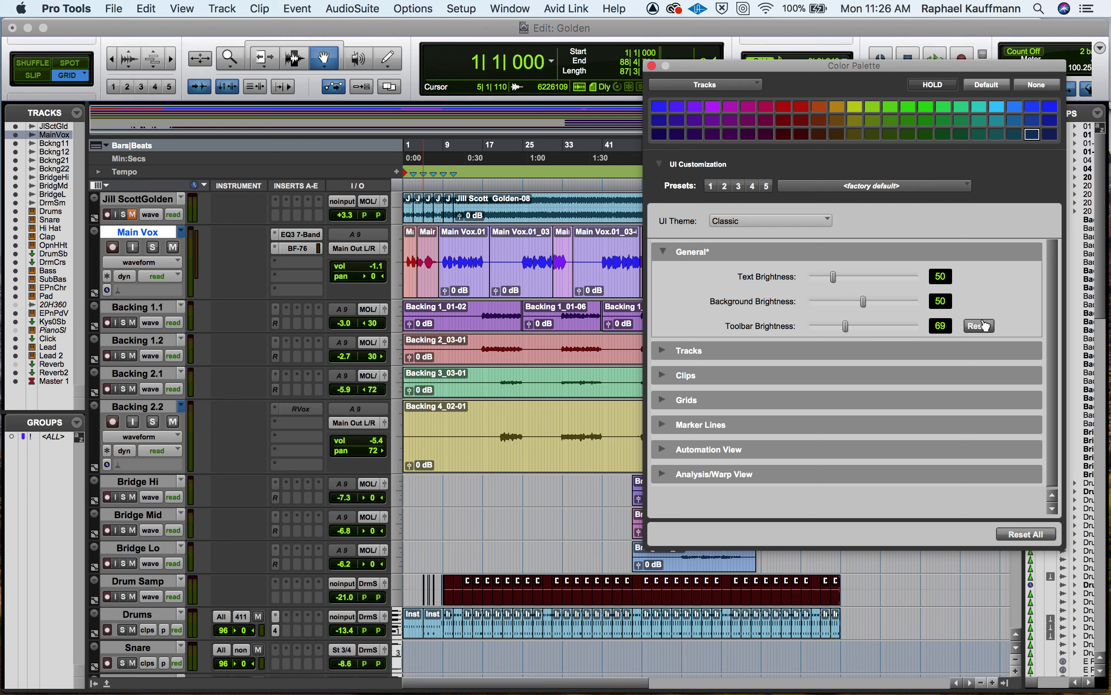
{"action": "left_click", "coordinate": [979, 326]}
{"action": "left_click", "coordinate": [662, 252]}
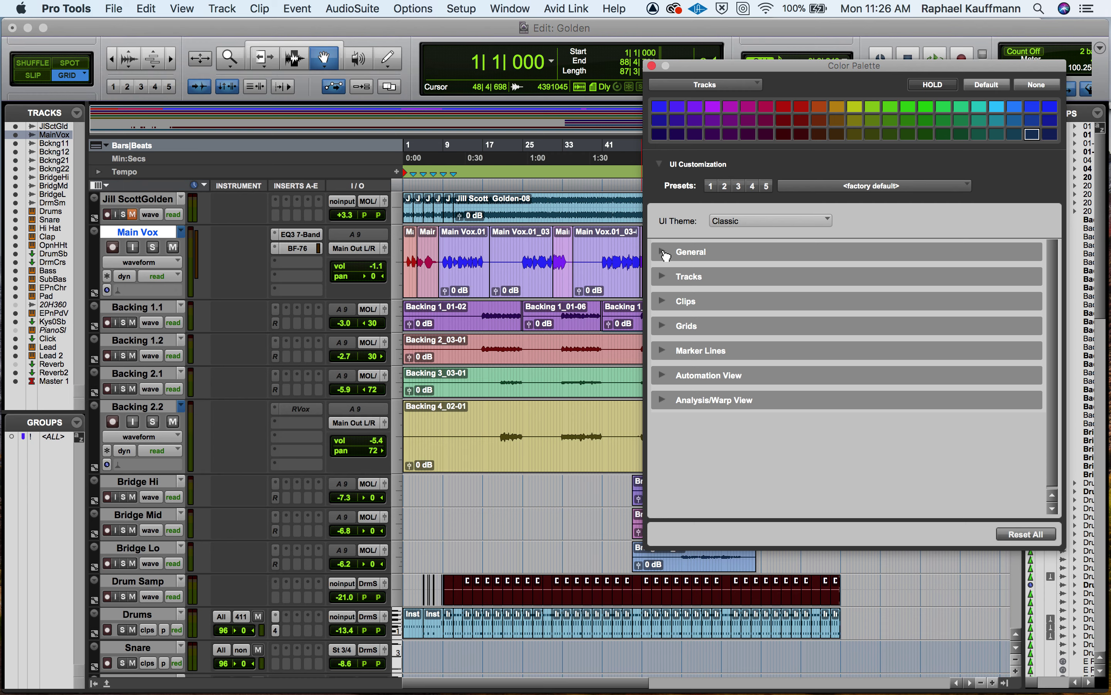
Return to the Mix window, set Track Header Saturation to 80 and review the tint across the mixer channels
{"action": "key", "text": "super+equal"}
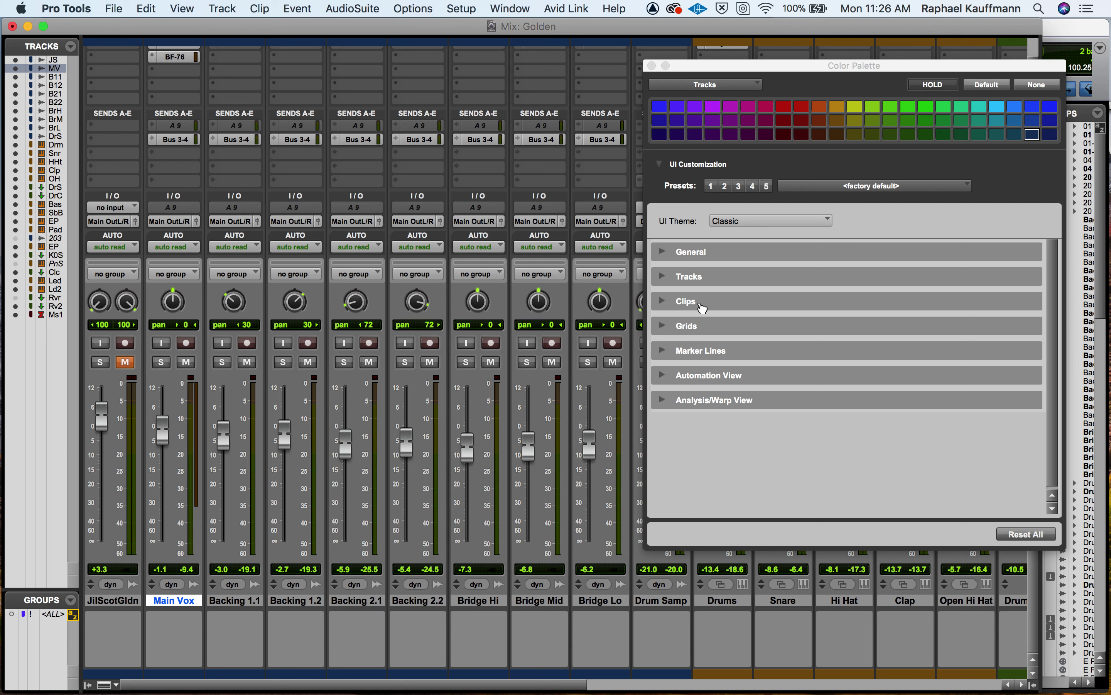
{"action": "left_click", "coordinate": [662, 277]}
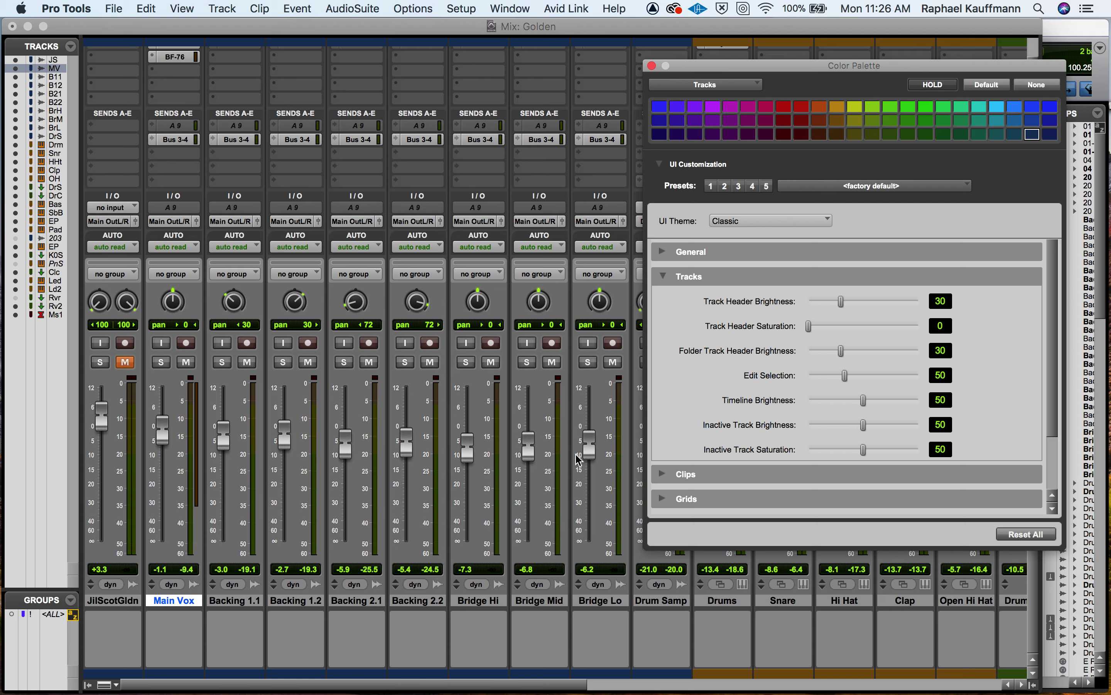
{"action": "left_click_drag", "start_coordinate": [809, 326], "coordinate": [903, 331]}
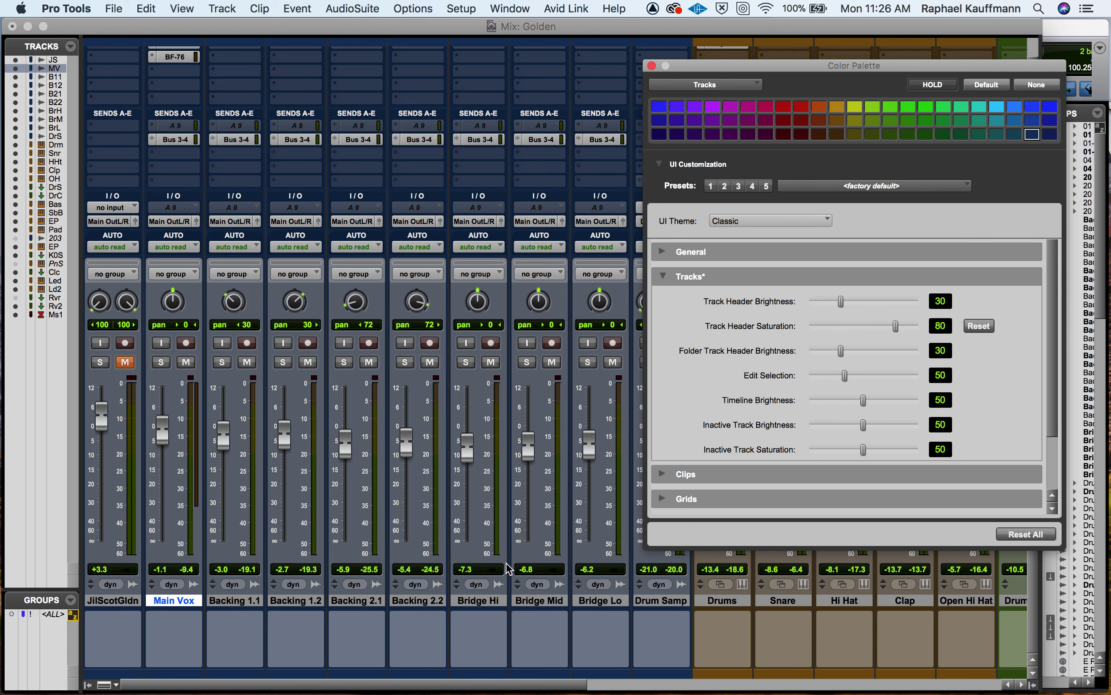
{"action": "scroll", "coordinate": [507, 568], "scroll_direction": "right", "scroll_amount": 15}
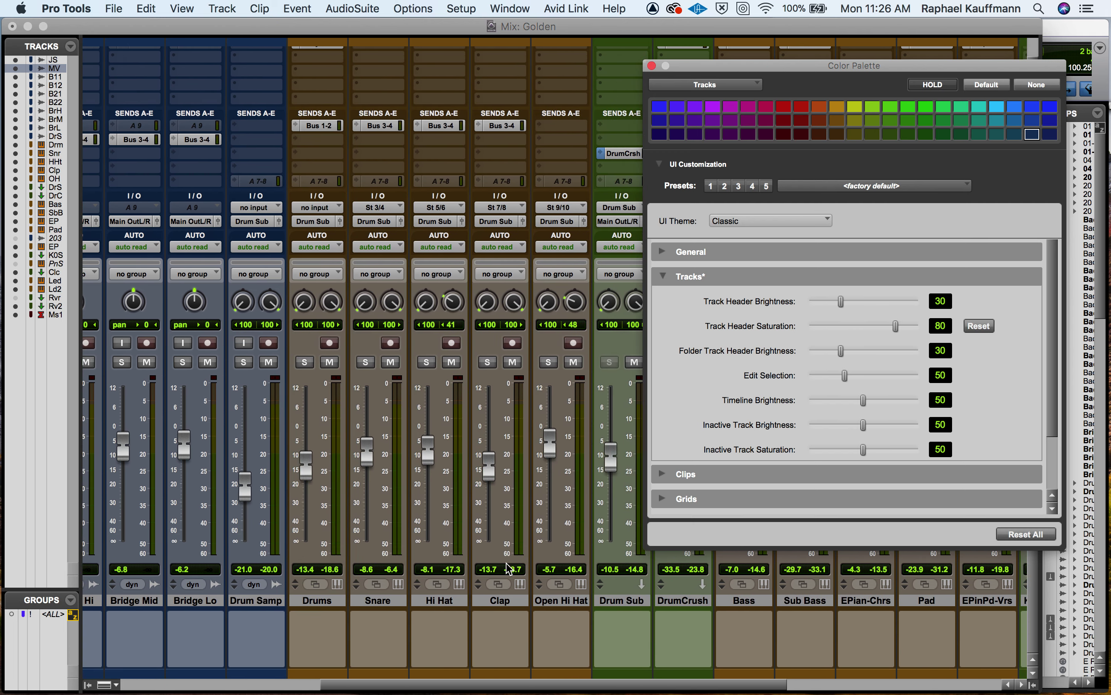
{"action": "scroll", "coordinate": [487, 583], "scroll_direction": "right", "scroll_amount": 6}
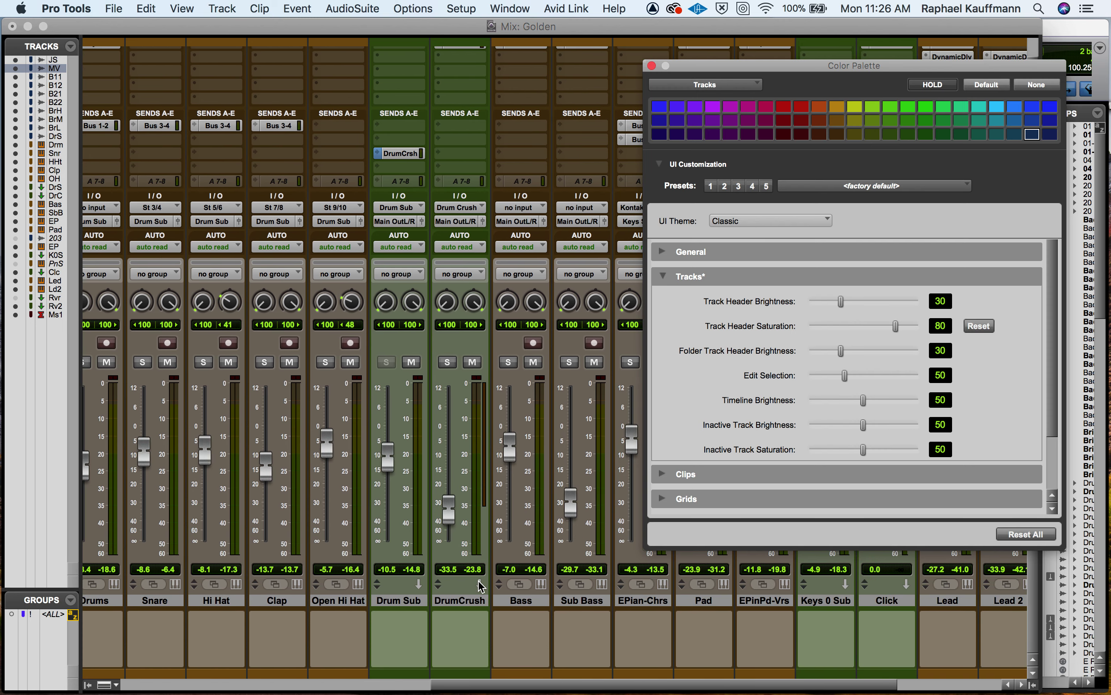
{"action": "scroll", "coordinate": [480, 587], "scroll_direction": "left", "scroll_amount": 20}
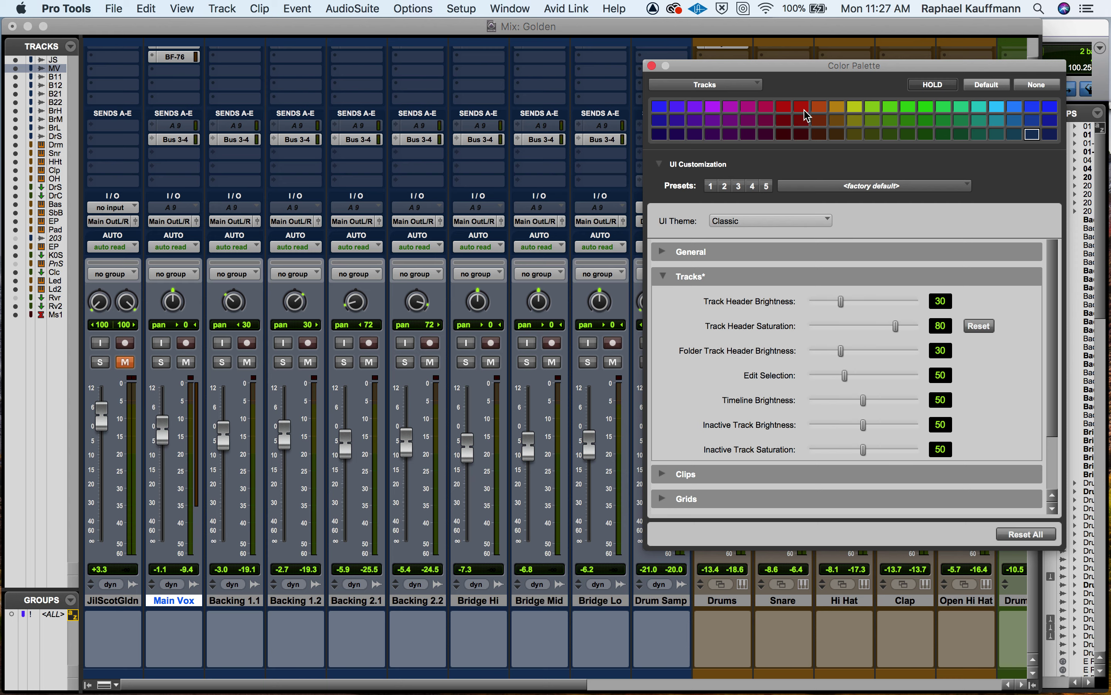
Color Main Vox bright purple and set Folder Track Header Brightness to 44, Track Header Brightness to 57 and Track Header Saturation to 71
{"action": "left_click", "coordinate": [718, 111]}
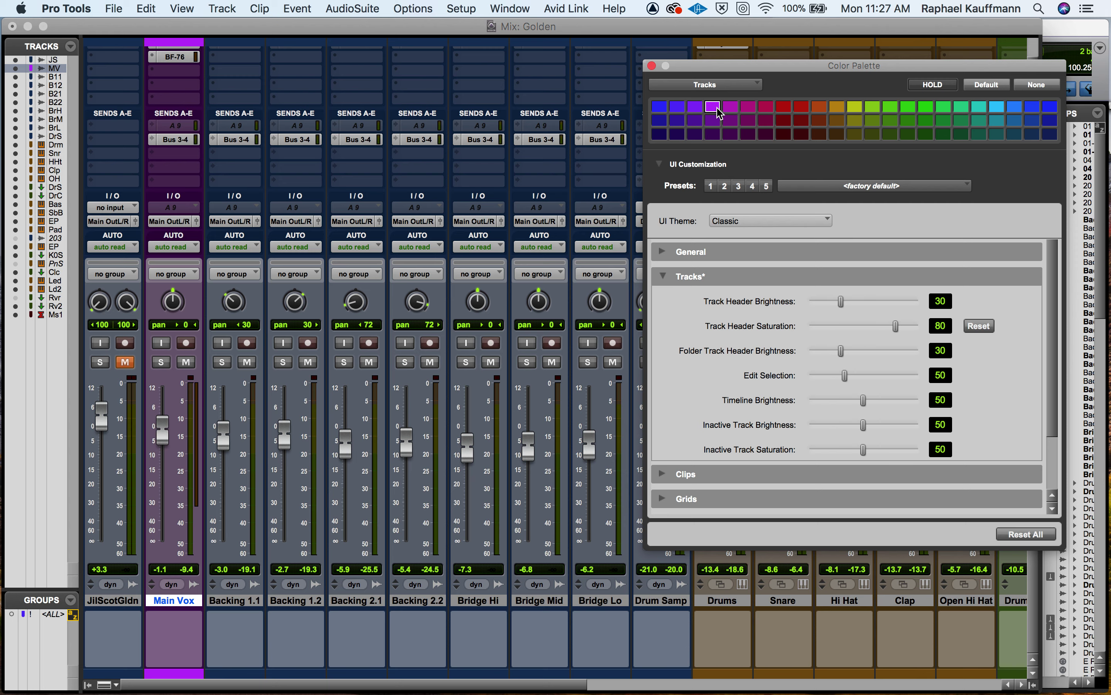
{"action": "mouse_move", "coordinate": [843, 352]}
{"action": "left_mouse_down"}
{"action": "mouse_move", "coordinate": [907, 359]}
{"action": "mouse_move", "coordinate": [857, 353]}
{"action": "left_mouse_up"}
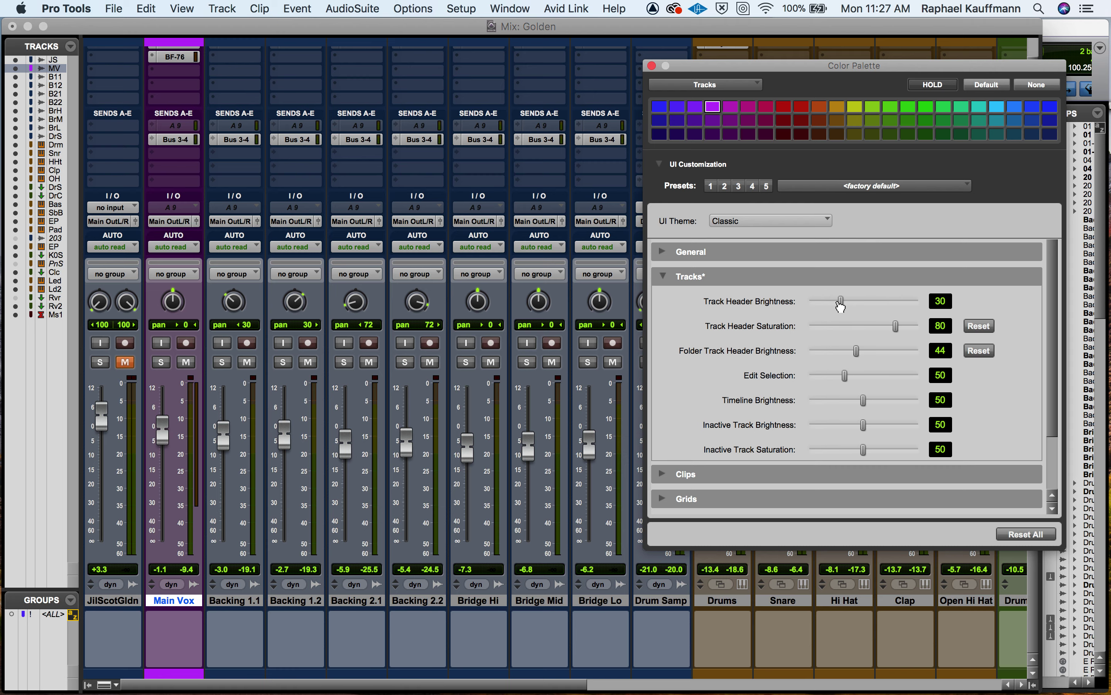
{"action": "left_click_drag", "start_coordinate": [841, 305], "coordinate": [893, 331]}
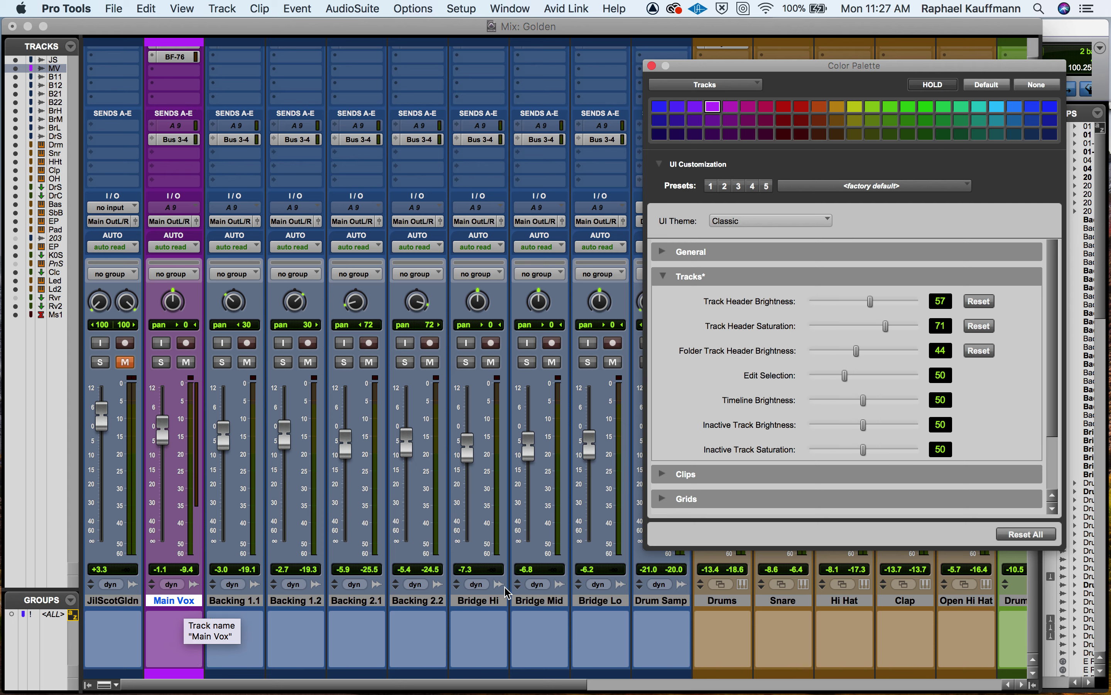
Extend the track selection from Main Vox through Bridge Lo and color all the selected vocal tracks bright purple
{"action": "left_click", "coordinate": [609, 601], "text": "shift"}
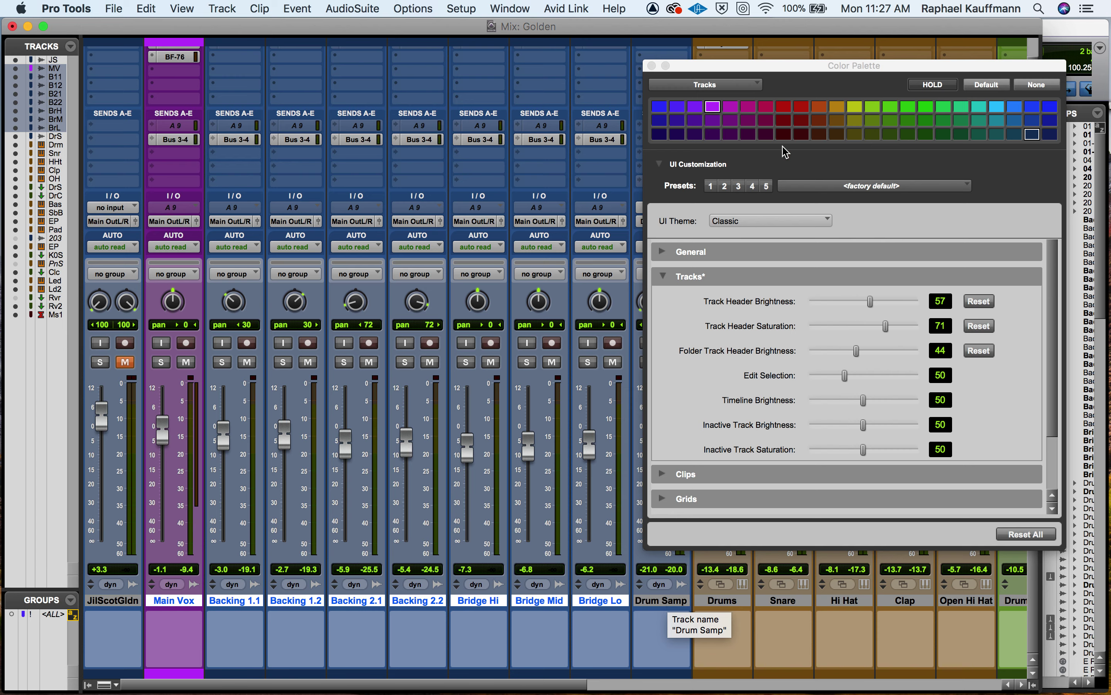
{"action": "left_click", "coordinate": [714, 107]}
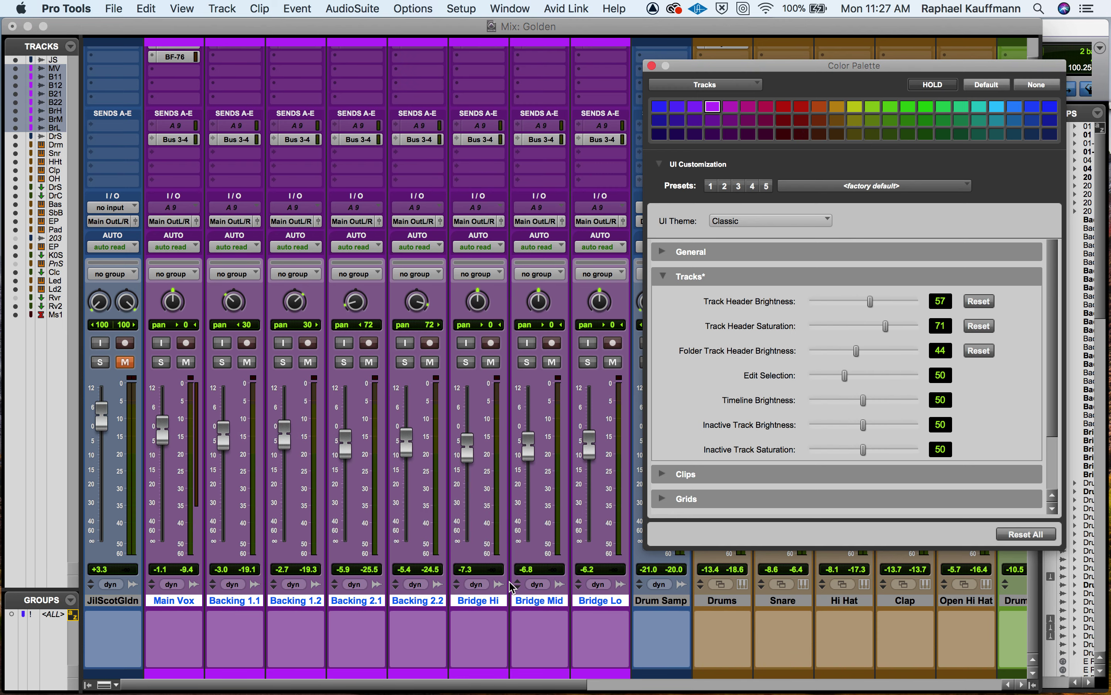
Move the Drum Samp channel so it sits between Open Hi Hat and Drum Sub in the mixer
{"action": "scroll", "coordinate": [512, 587], "scroll_direction": "right", "scroll_amount": 2}
{"action": "scroll", "coordinate": [512, 587], "scroll_direction": "right", "scroll_amount": 1}
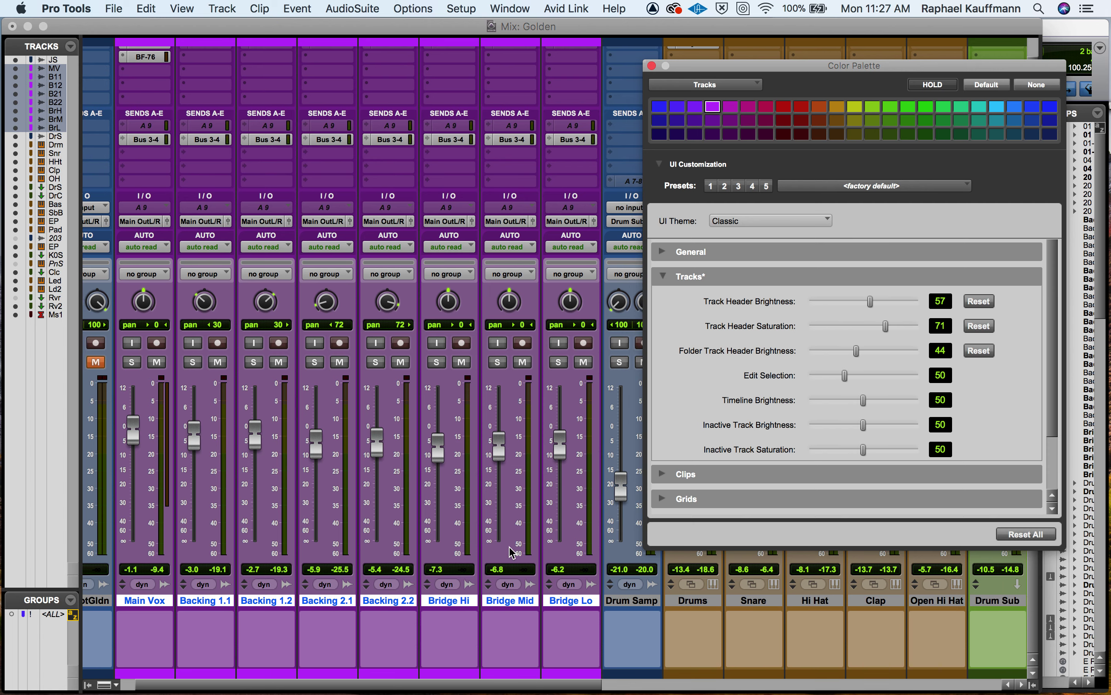
{"action": "scroll", "coordinate": [512, 552], "scroll_direction": "right", "scroll_amount": 10}
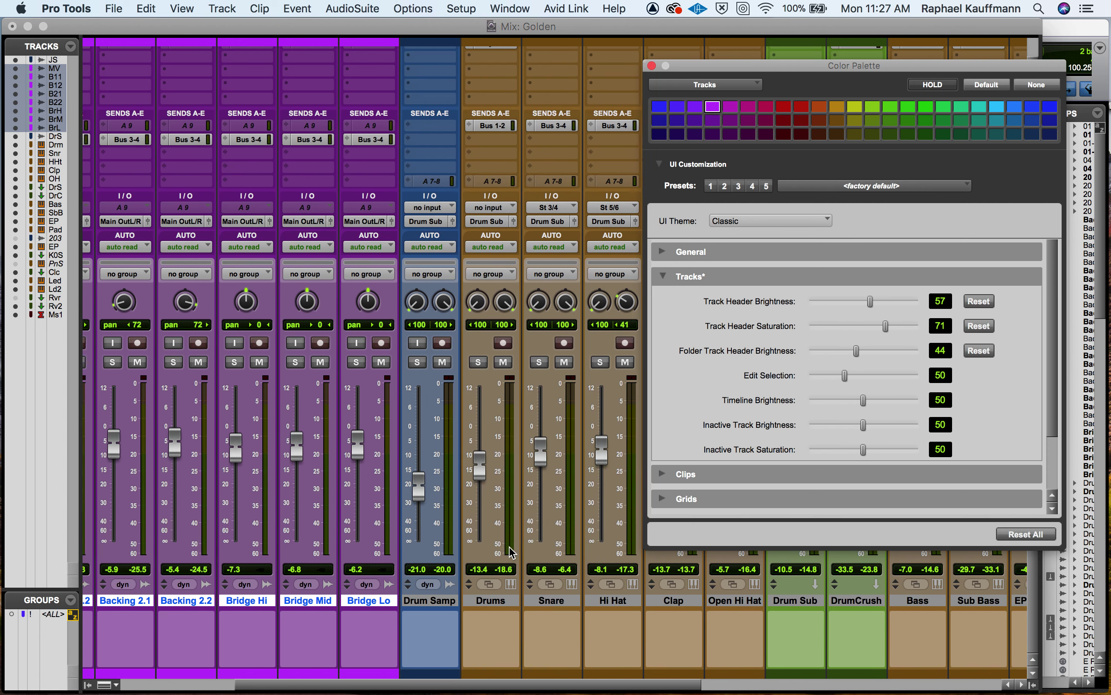
{"action": "scroll", "coordinate": [406, 621], "scroll_direction": "right", "scroll_amount": 5}
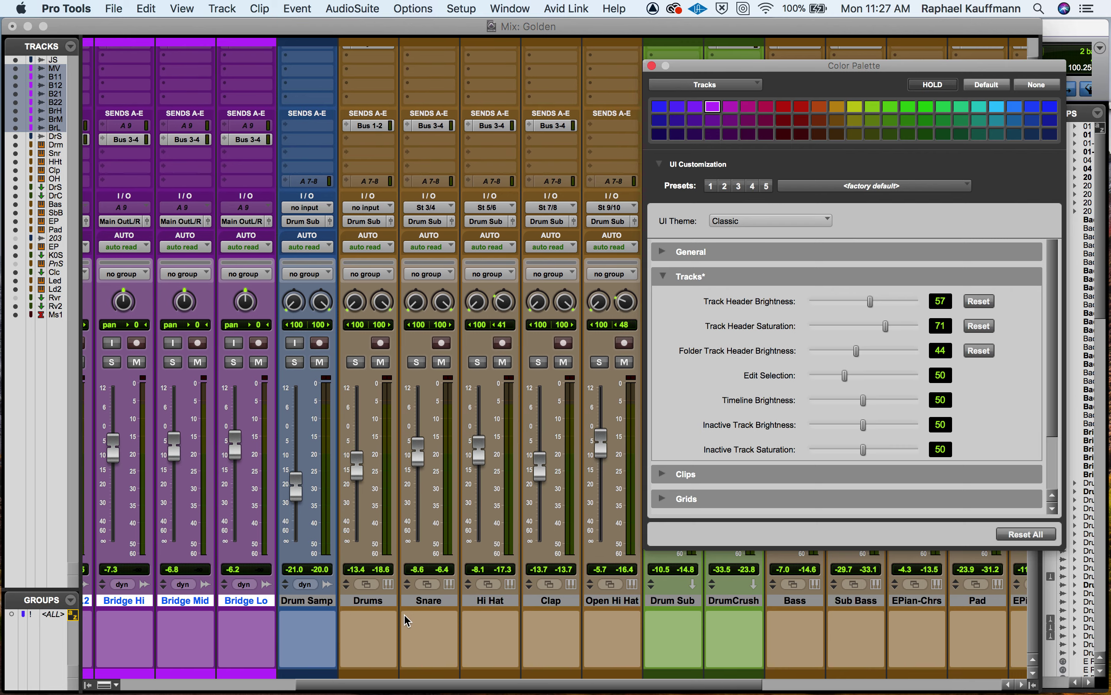
{"action": "left_click_drag", "start_coordinate": [301, 608], "coordinate": [638, 630]}
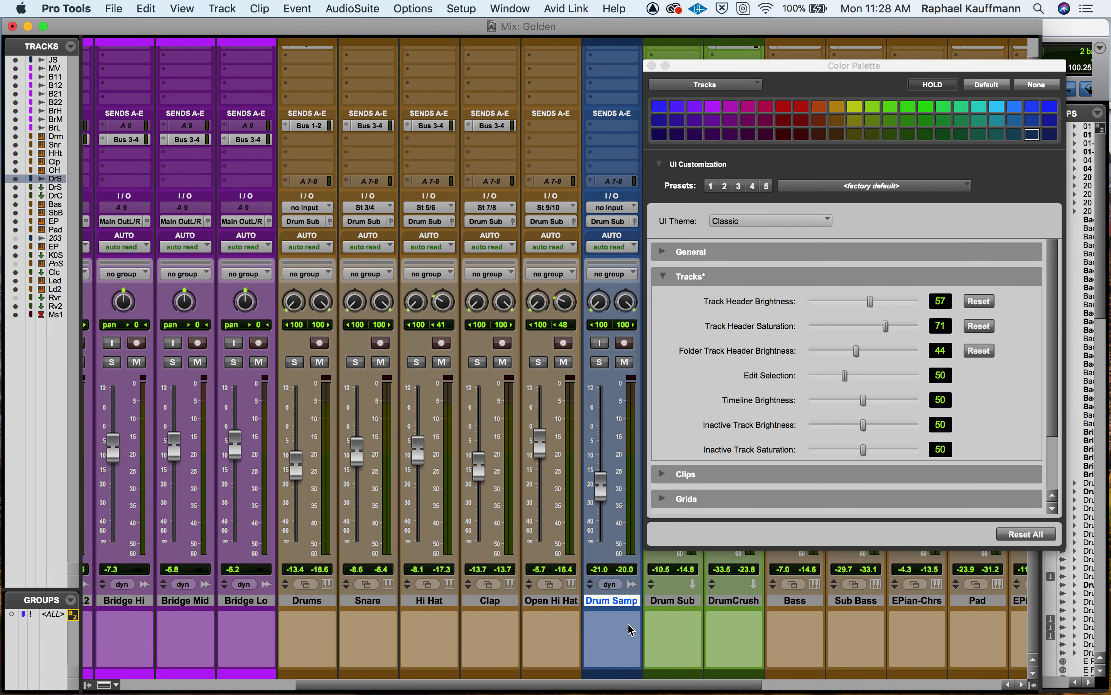
Select the Drums through Drum Samp tracks and color them, trying violet-blue before settling on light blue
{"action": "left_click", "coordinate": [294, 602]}
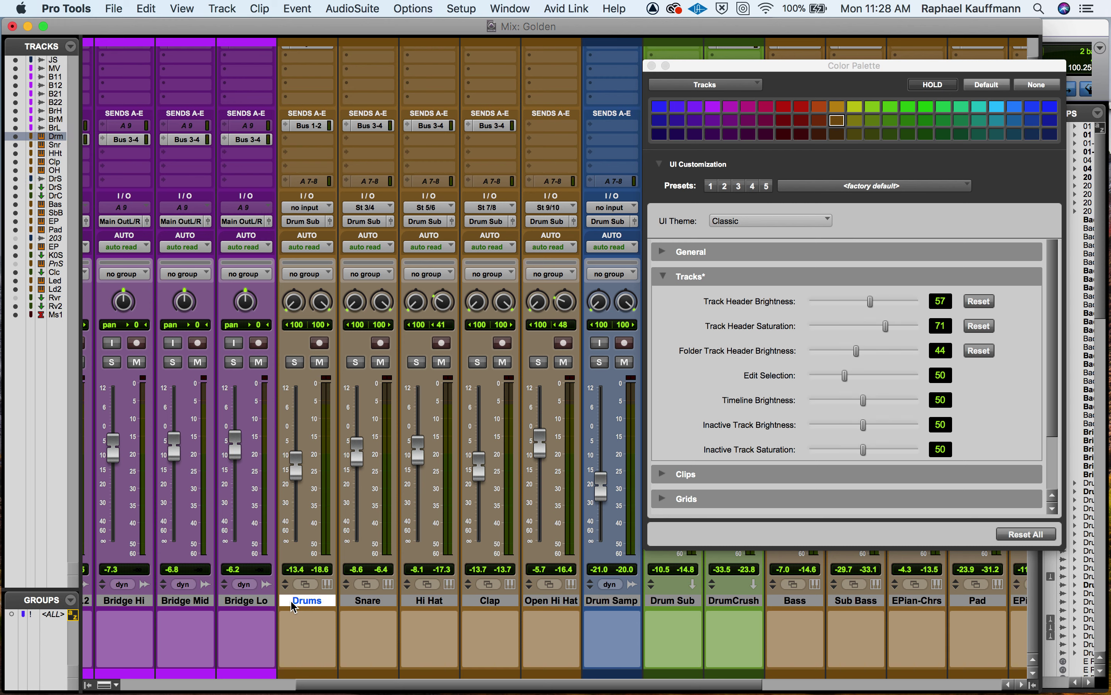
{"action": "left_click", "coordinate": [613, 602], "text": "shift"}
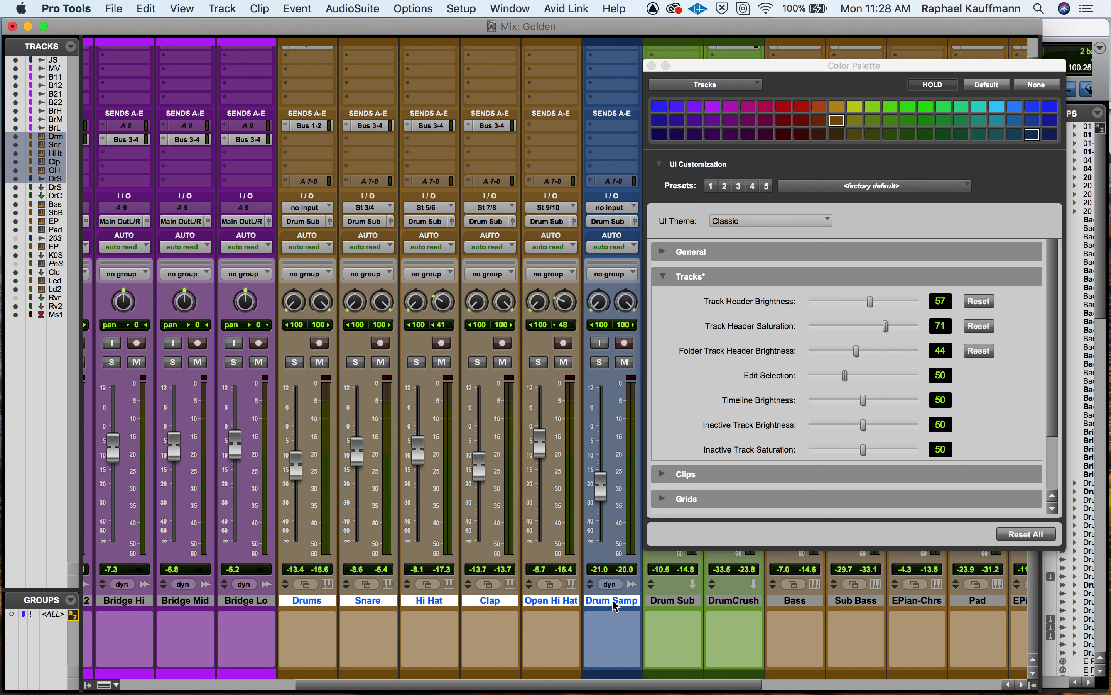
{"action": "left_click", "coordinate": [664, 110]}
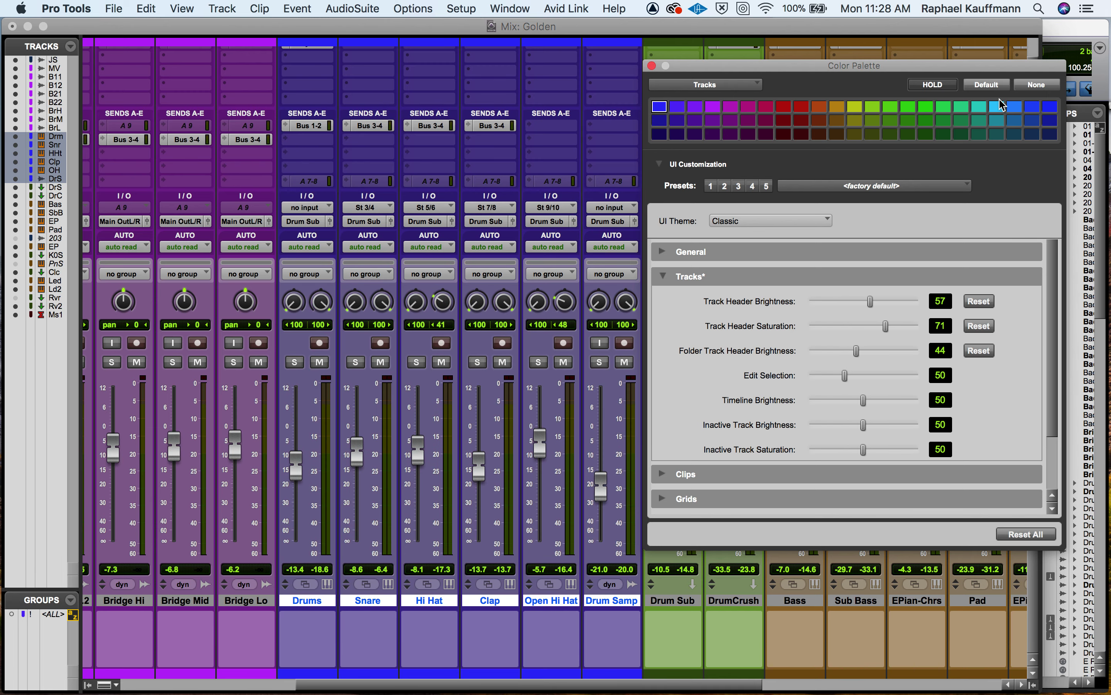
{"action": "left_click", "coordinate": [1016, 108]}
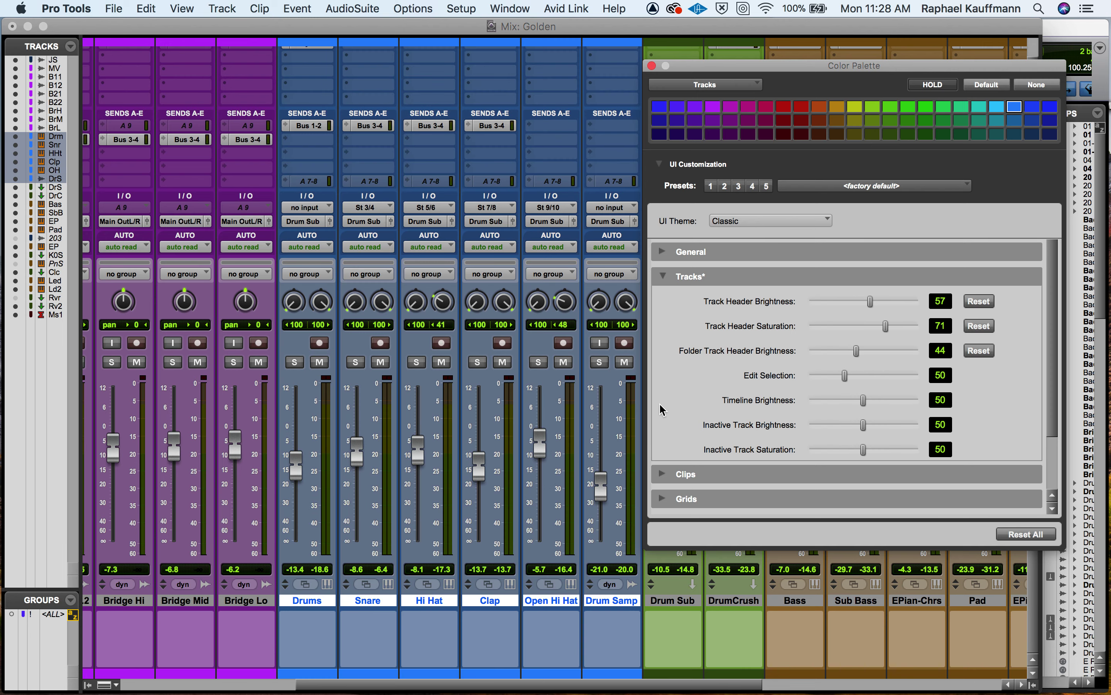
Select the Bass and Sub Bass tracks and color both bright red
{"action": "scroll", "coordinate": [580, 543], "scroll_direction": "right", "scroll_amount": 5}
{"action": "scroll", "coordinate": [580, 542], "scroll_direction": "right", "scroll_amount": 1}
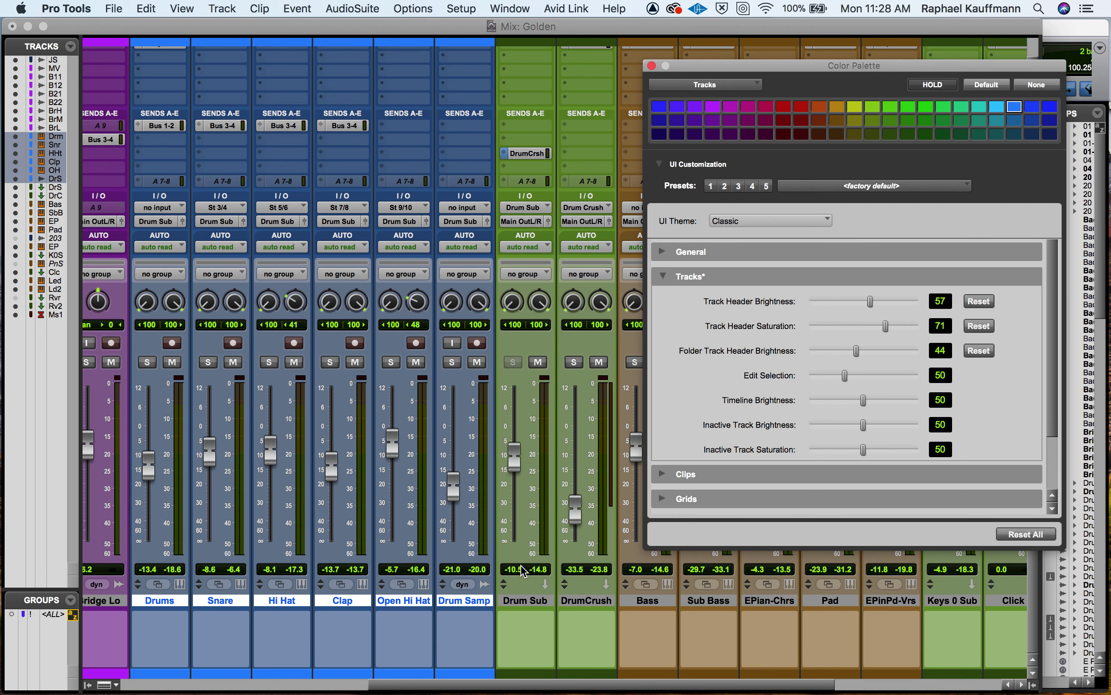
{"action": "scroll", "coordinate": [537, 591], "scroll_direction": "right", "scroll_amount": 5}
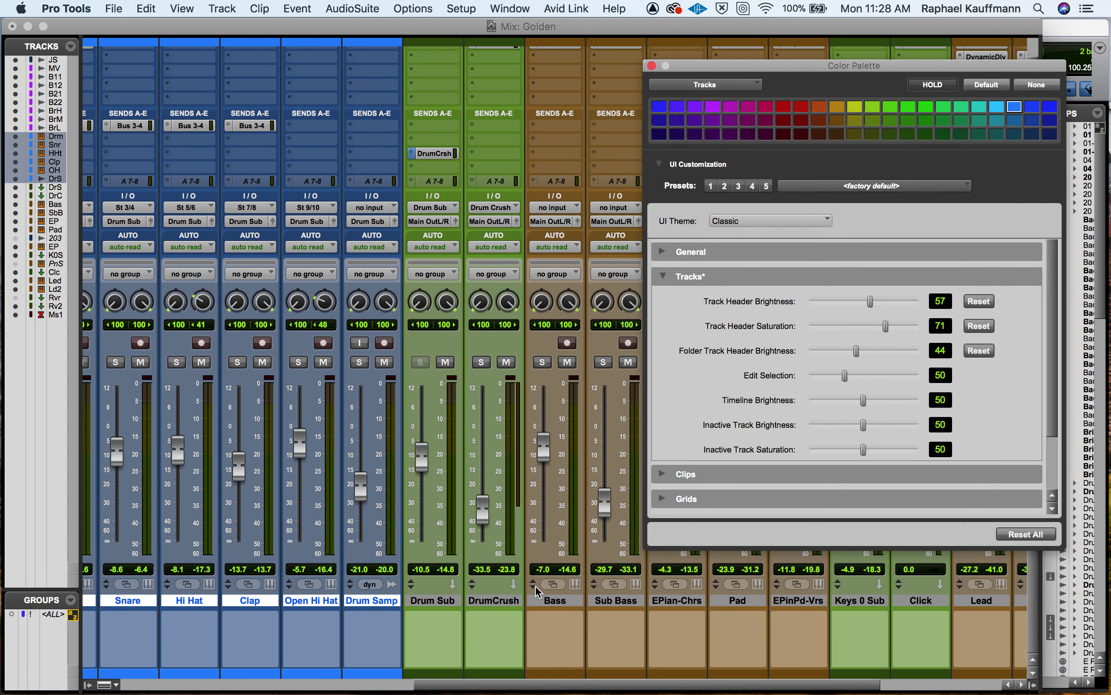
{"action": "scroll", "coordinate": [537, 592], "scroll_direction": "right", "scroll_amount": 6}
{"action": "left_click", "coordinate": [447, 603]}
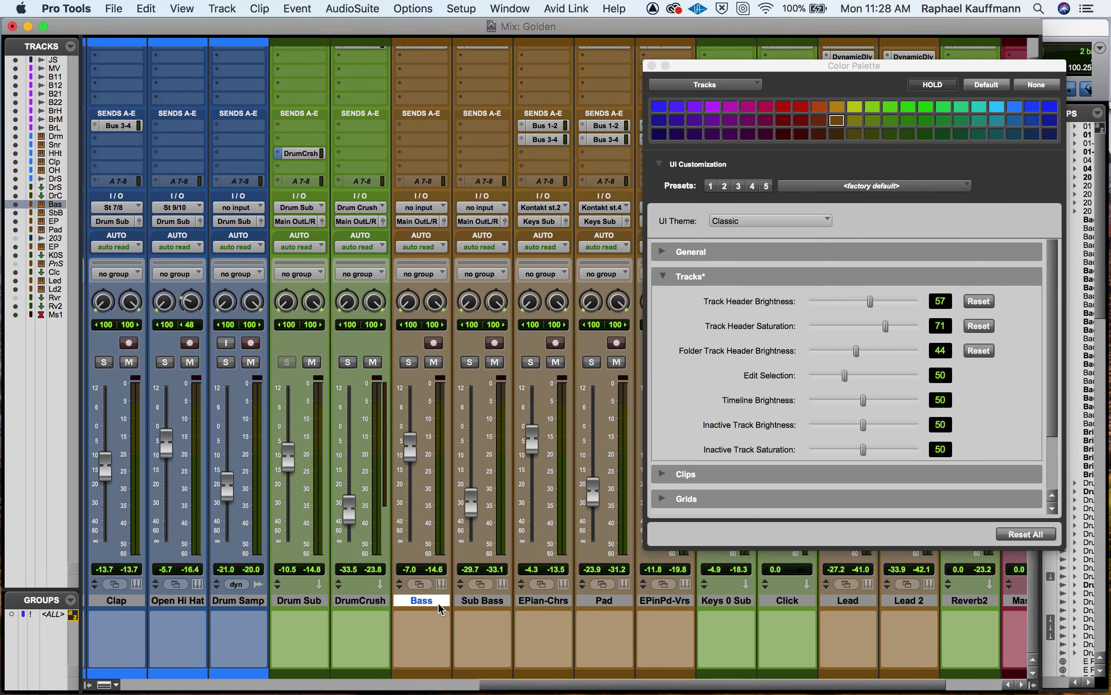
{"action": "left_click", "coordinate": [468, 603], "text": "shift"}
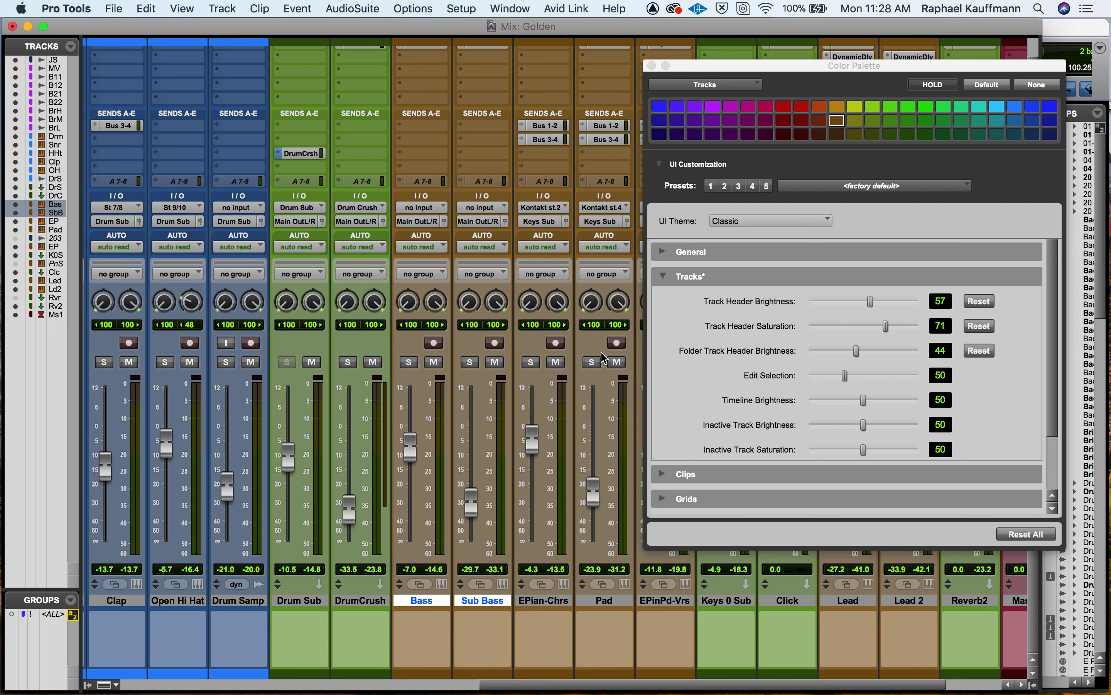
{"action": "left_click", "coordinate": [802, 107]}
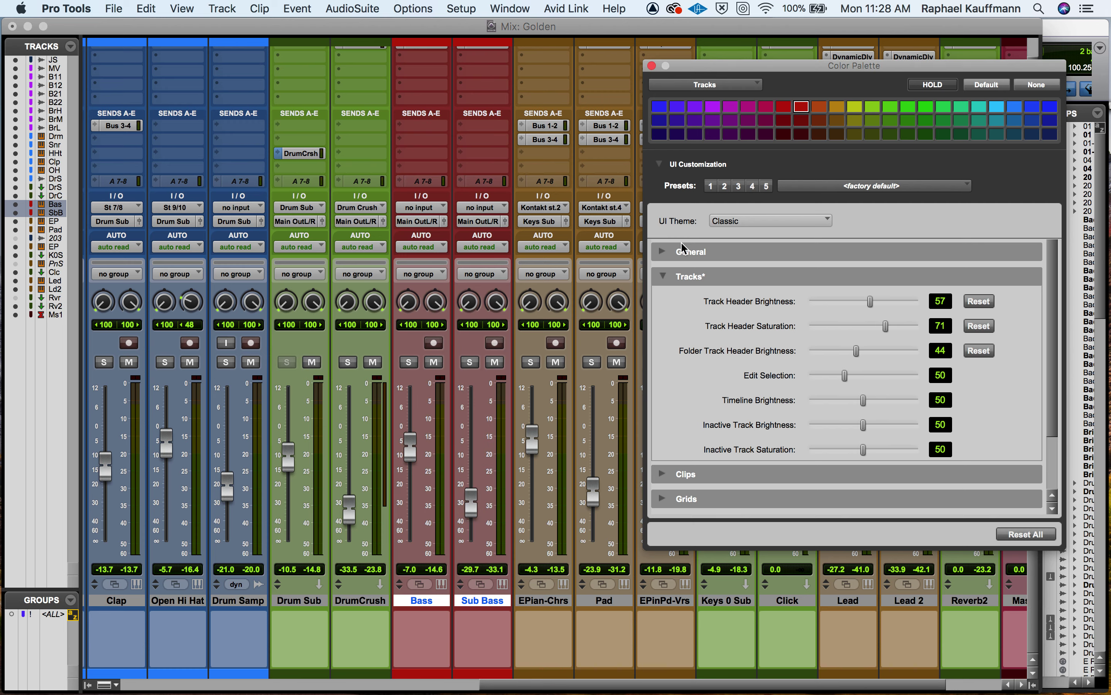
Select the EPian-Chrs, Pad and EPinPd-Vrs tracks and color them bright sky blue
{"action": "scroll", "coordinate": [550, 480], "scroll_direction": "right", "scroll_amount": 5}
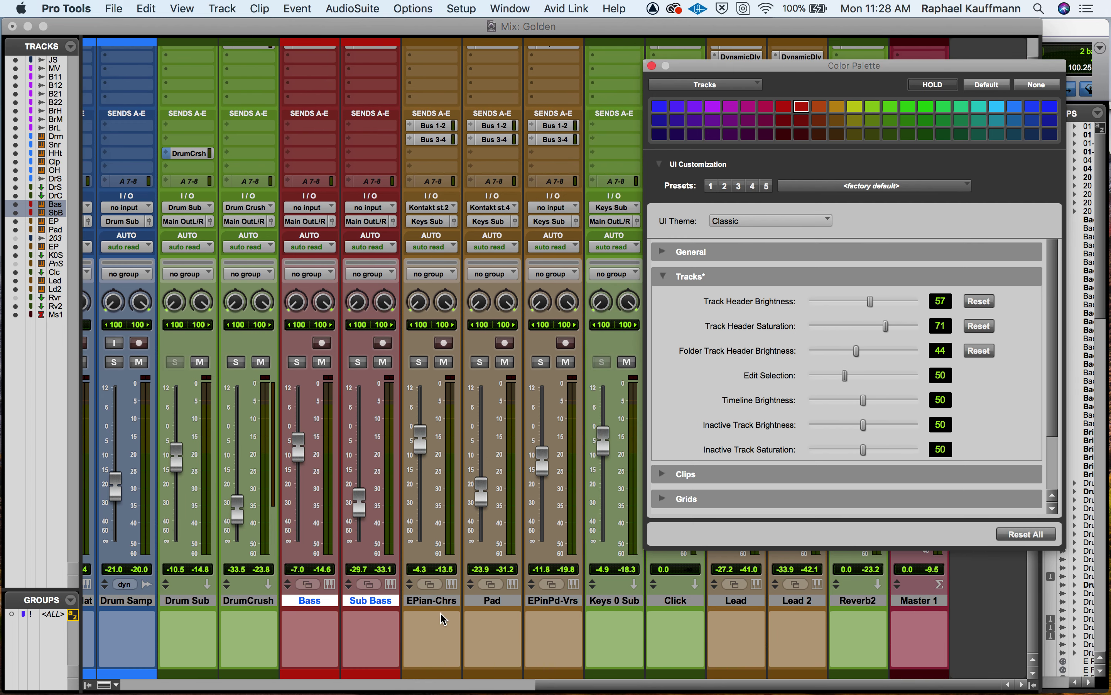
{"action": "left_click", "coordinate": [442, 600]}
{"action": "left_click", "coordinate": [563, 600], "text": "shift"}
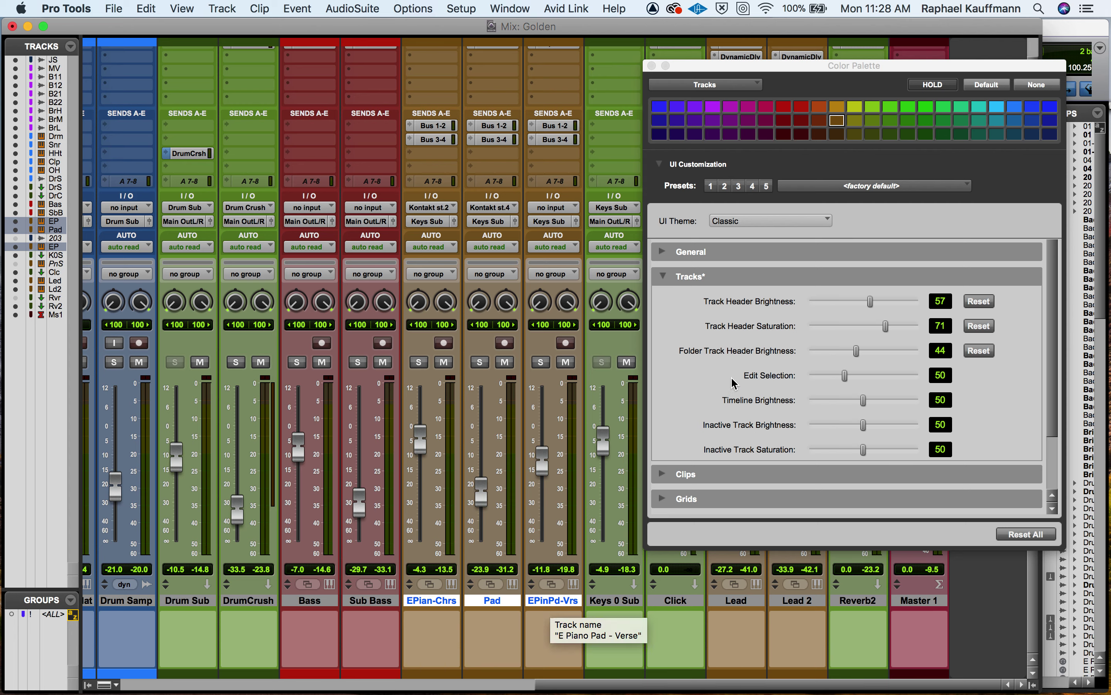
{"action": "left_click", "coordinate": [999, 111]}
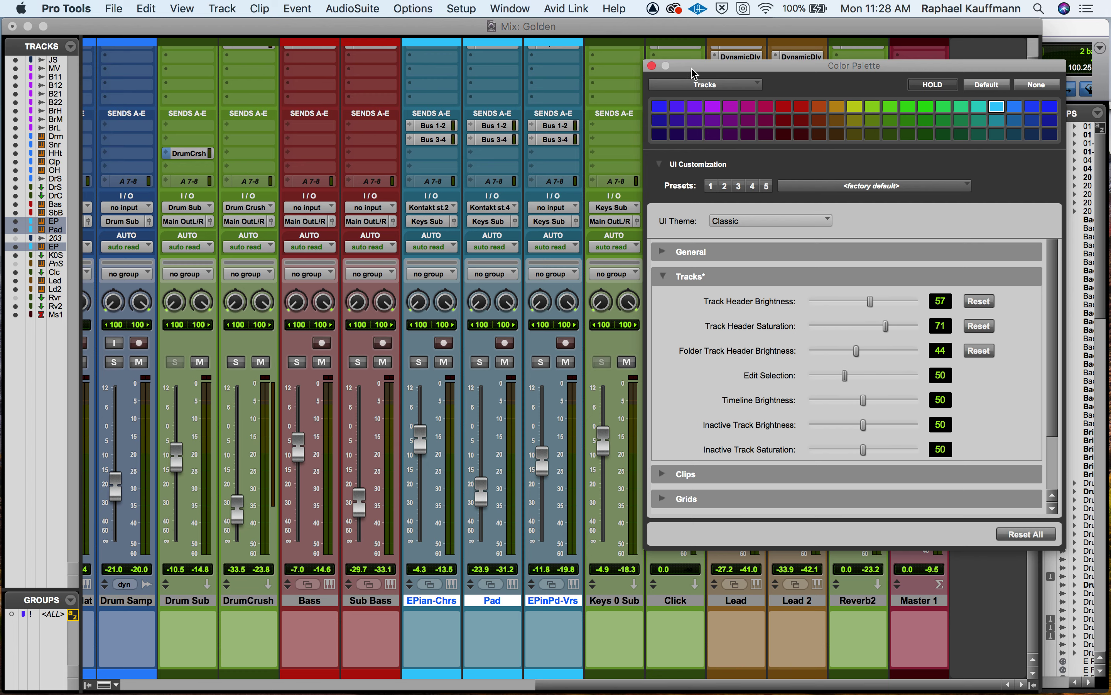
Color the Lead and Lead 2 tracks dark blue and move them between Keys 0 Sub and Click
{"action": "left_click_drag", "start_coordinate": [695, 73], "coordinate": [152, 67]}
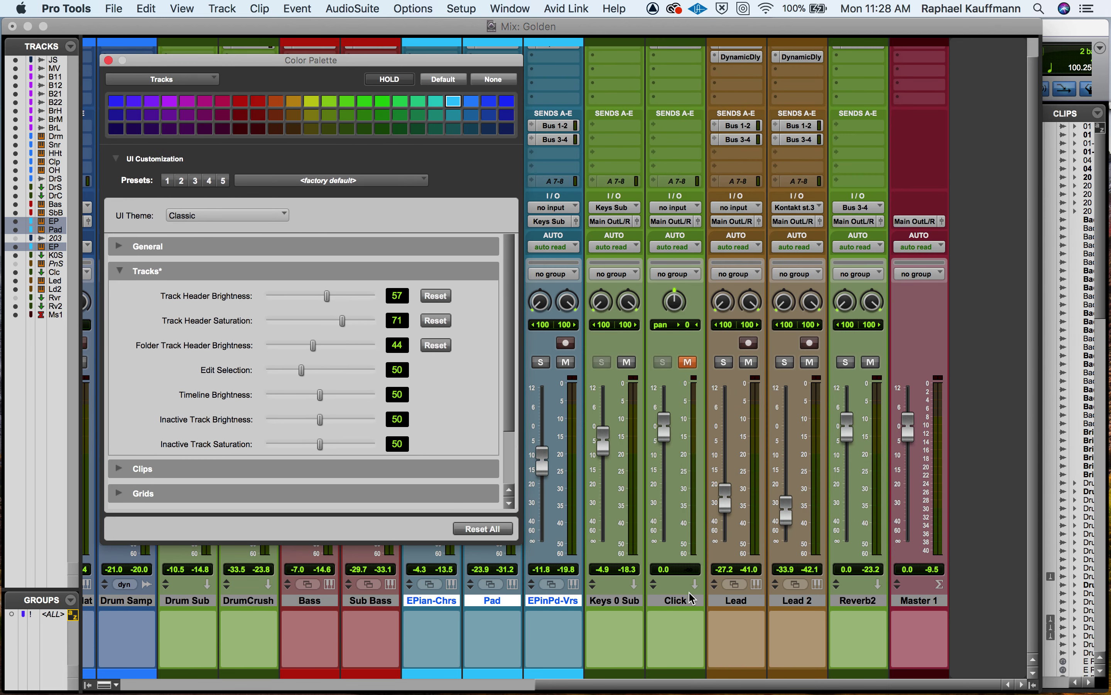
{"action": "left_click", "coordinate": [724, 606]}
{"action": "left_click", "coordinate": [756, 605]}
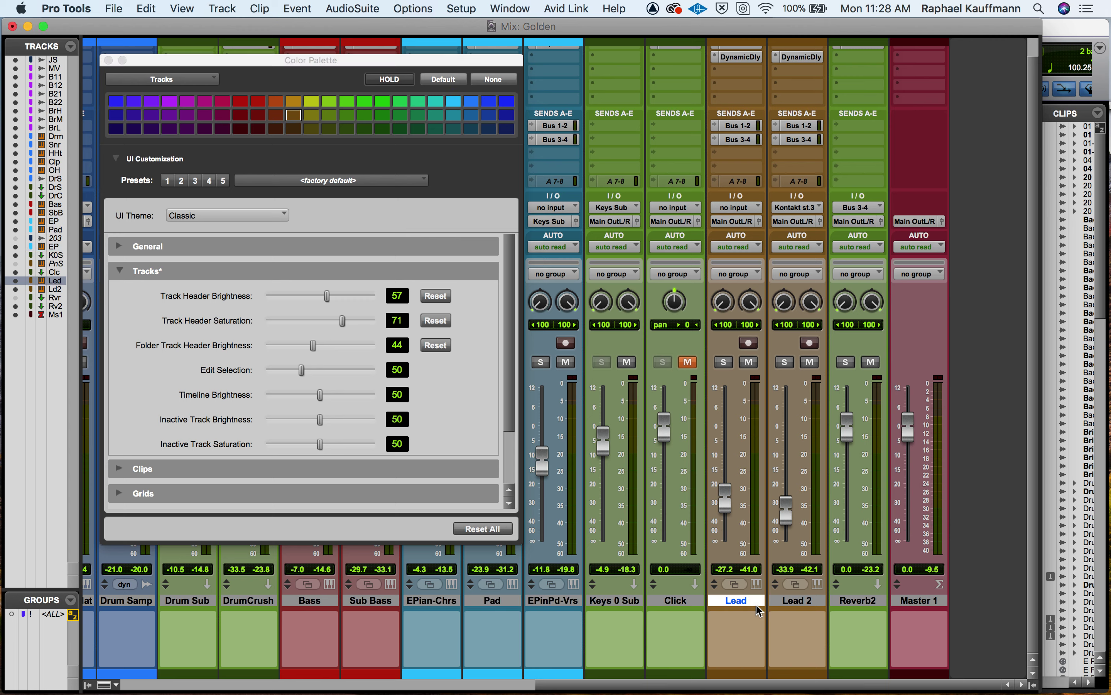
{"action": "left_click", "coordinate": [797, 606], "text": "shift"}
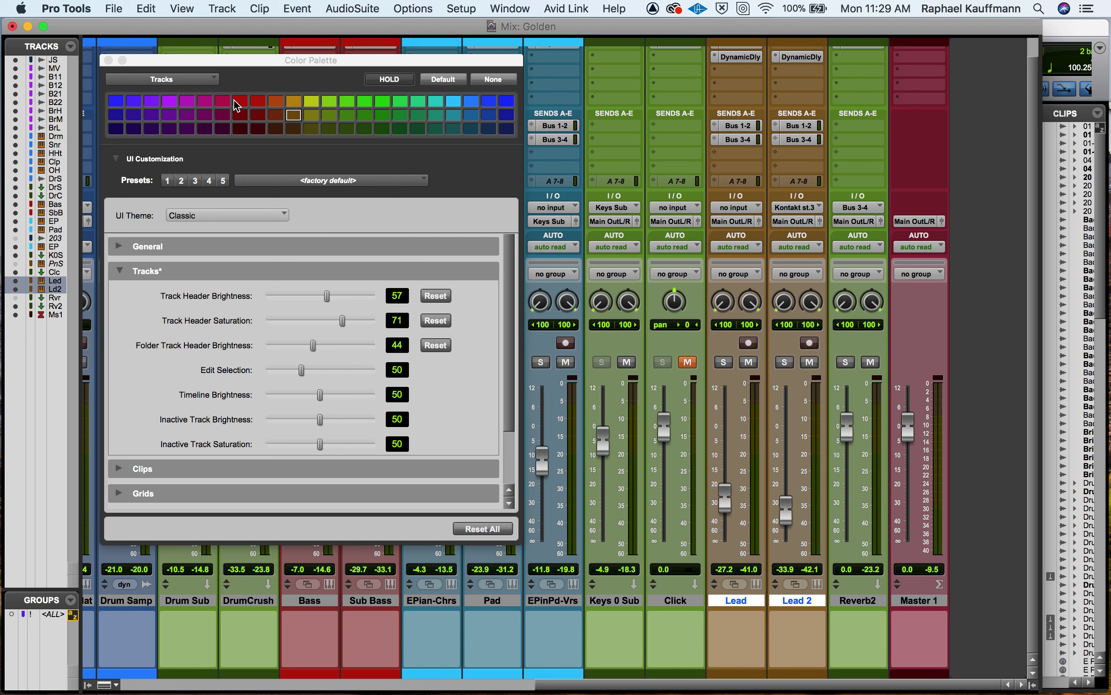
{"action": "left_click", "coordinate": [116, 129]}
{"action": "left_click_drag", "start_coordinate": [740, 600], "coordinate": [653, 596]}
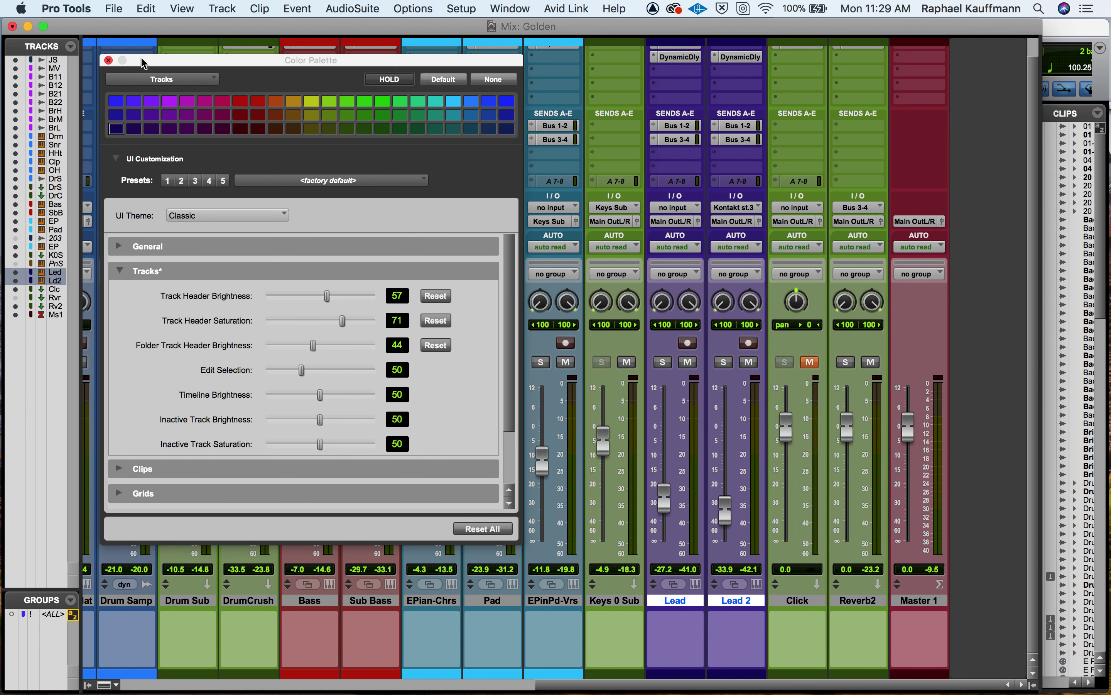
Move the Drums through DrumCrush channels to the start of the mixer, and place JilScotGldn in front of them
{"action": "left_click_drag", "start_coordinate": [156, 59], "coordinate": [795, 121]}
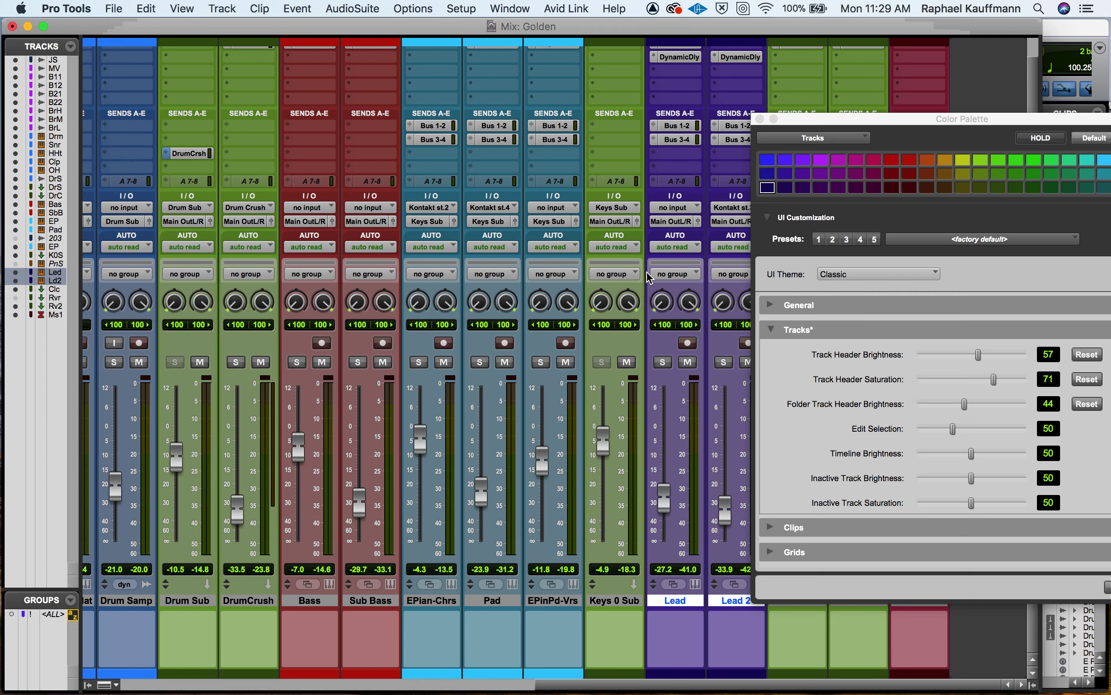
{"action": "scroll", "coordinate": [649, 277], "scroll_direction": "left", "scroll_amount": 15}
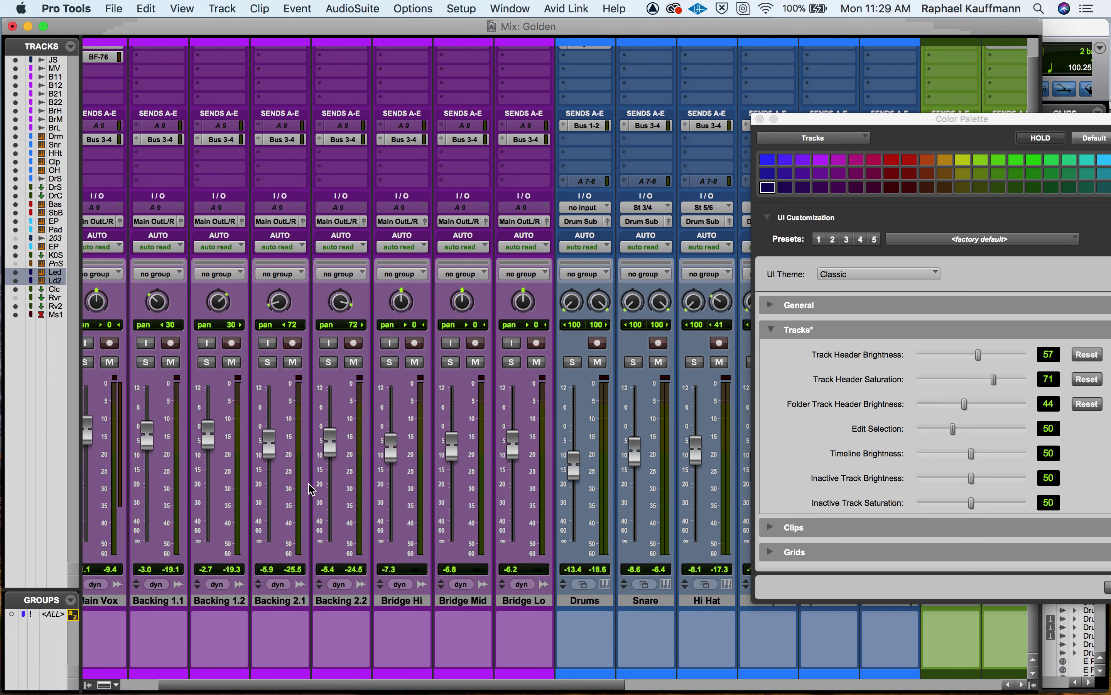
{"action": "scroll", "coordinate": [312, 488], "scroll_direction": "right", "scroll_amount": 15}
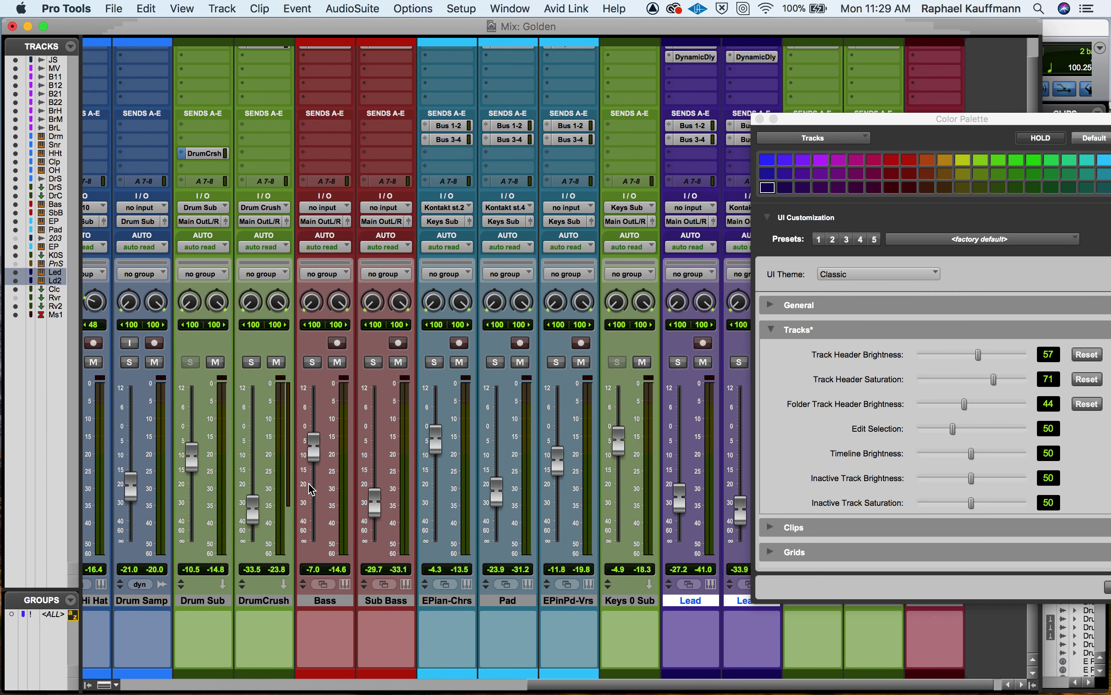
{"action": "scroll", "coordinate": [354, 594], "scroll_direction": "left", "scroll_amount": 10}
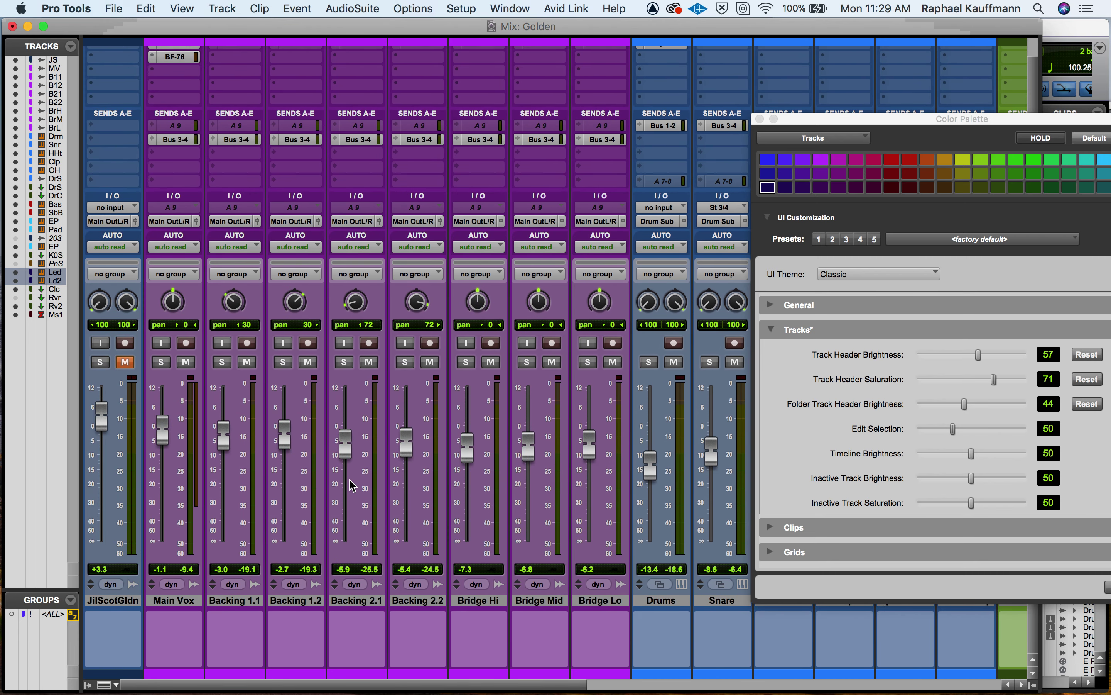
{"action": "scroll", "coordinate": [397, 569], "scroll_direction": "right", "scroll_amount": 5}
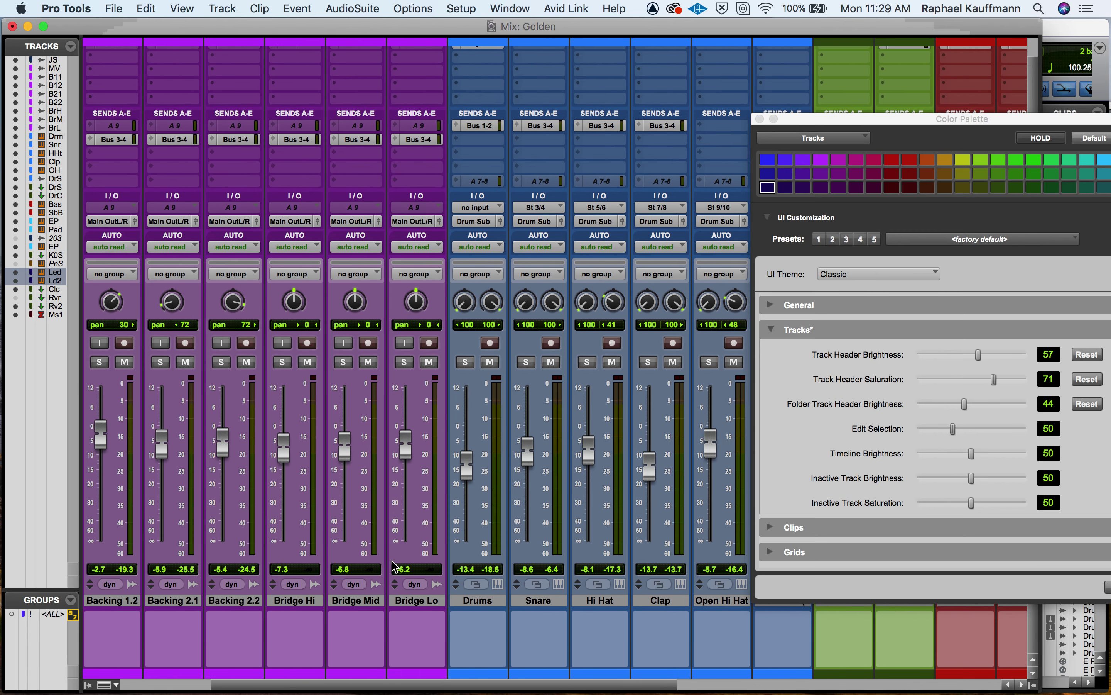
{"action": "left_click", "coordinate": [420, 601]}
{"action": "scroll", "coordinate": [420, 601], "scroll_direction": "right", "scroll_amount": 3}
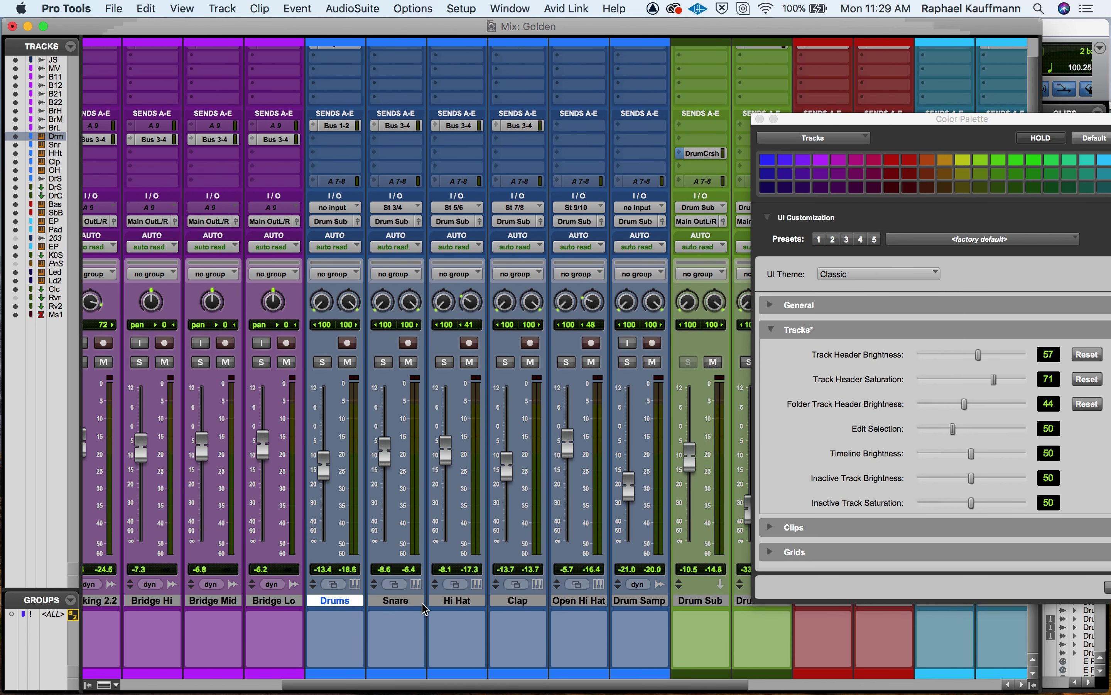
{"action": "left_click", "coordinate": [645, 601], "text": "shift"}
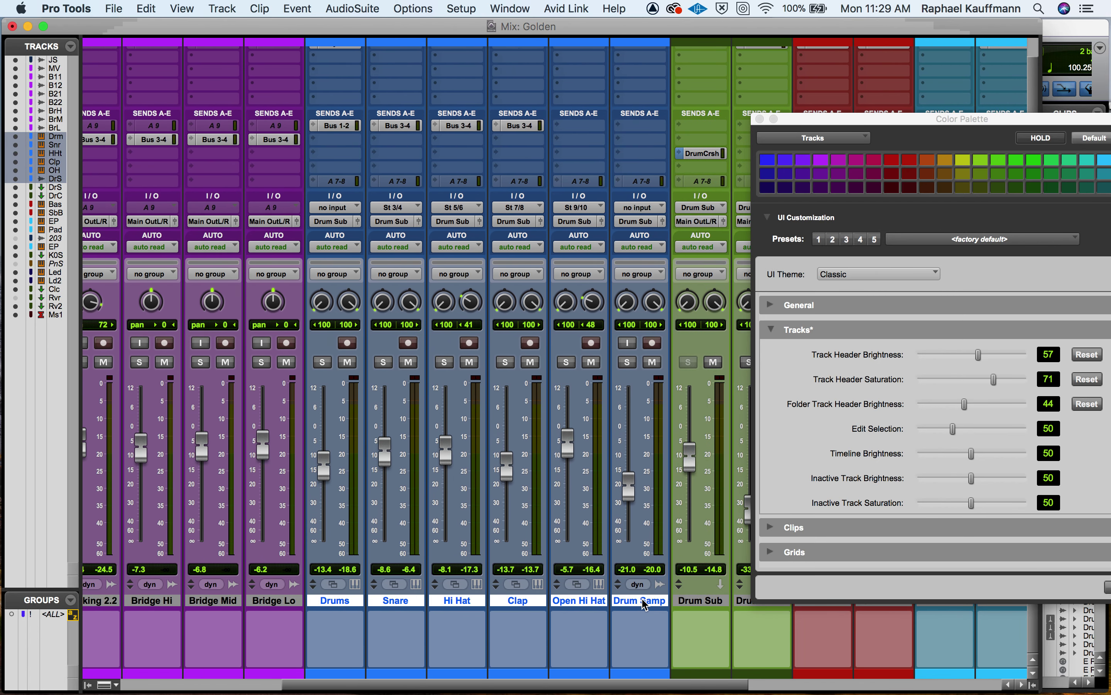
{"action": "left_click", "coordinate": [746, 601], "text": "shift"}
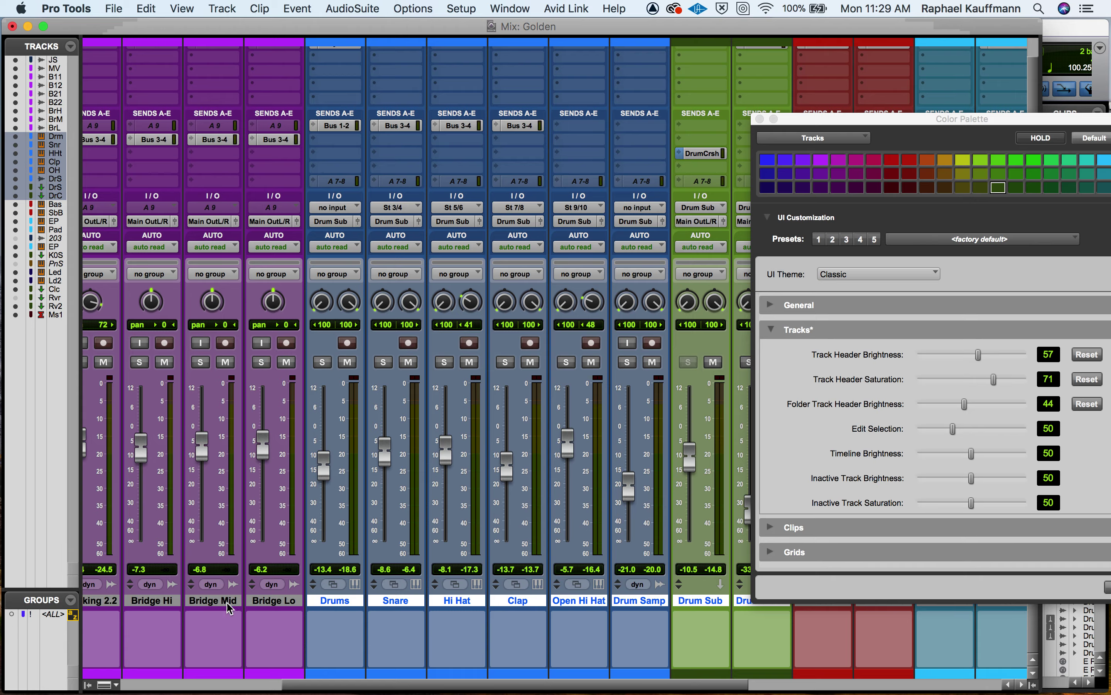
{"action": "left_click_drag", "start_coordinate": [335, 601], "coordinate": [102, 584]}
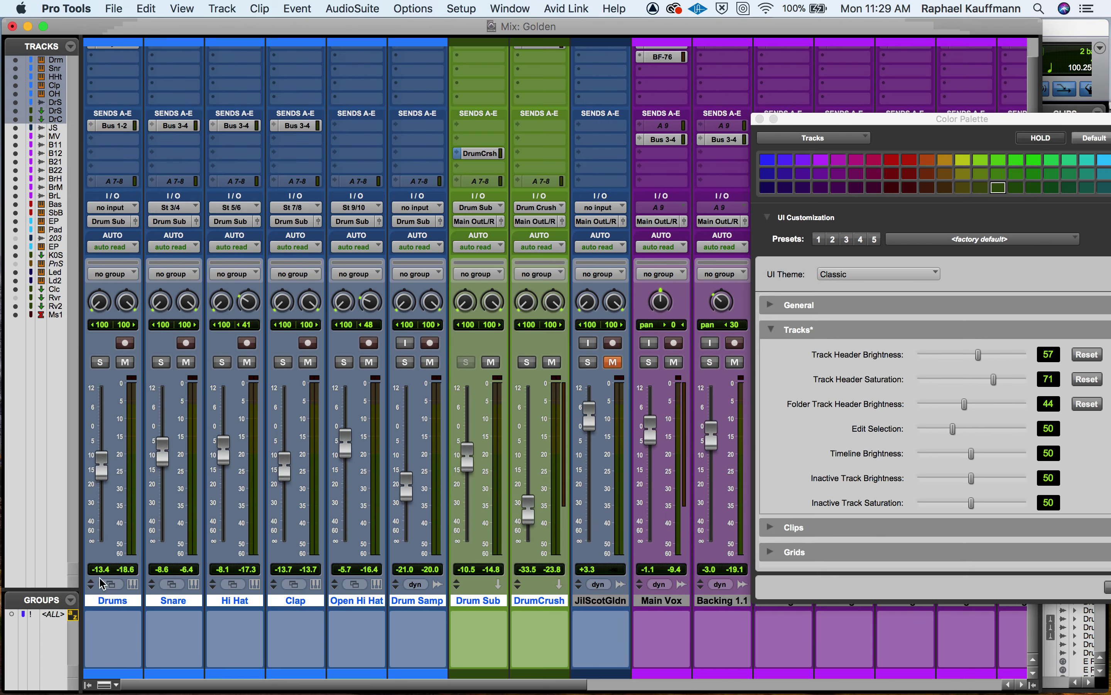
{"action": "left_click_drag", "start_coordinate": [597, 600], "coordinate": [108, 597]}
Select the Bass and Sub Bass channels and move them between DrumCrush and Main Vox
{"action": "scroll", "coordinate": [368, 637], "scroll_direction": "right", "scroll_amount": 5}
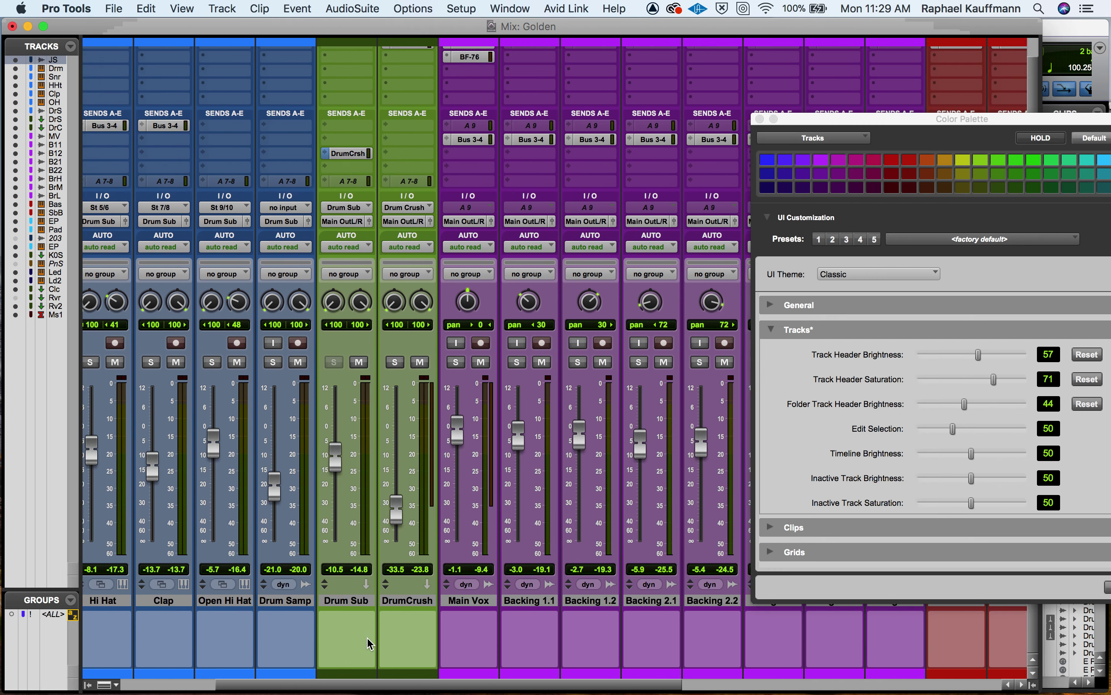
{"action": "scroll", "coordinate": [367, 637], "scroll_direction": "right", "scroll_amount": 10}
{"action": "left_click", "coordinate": [446, 600], "text": "shift"}
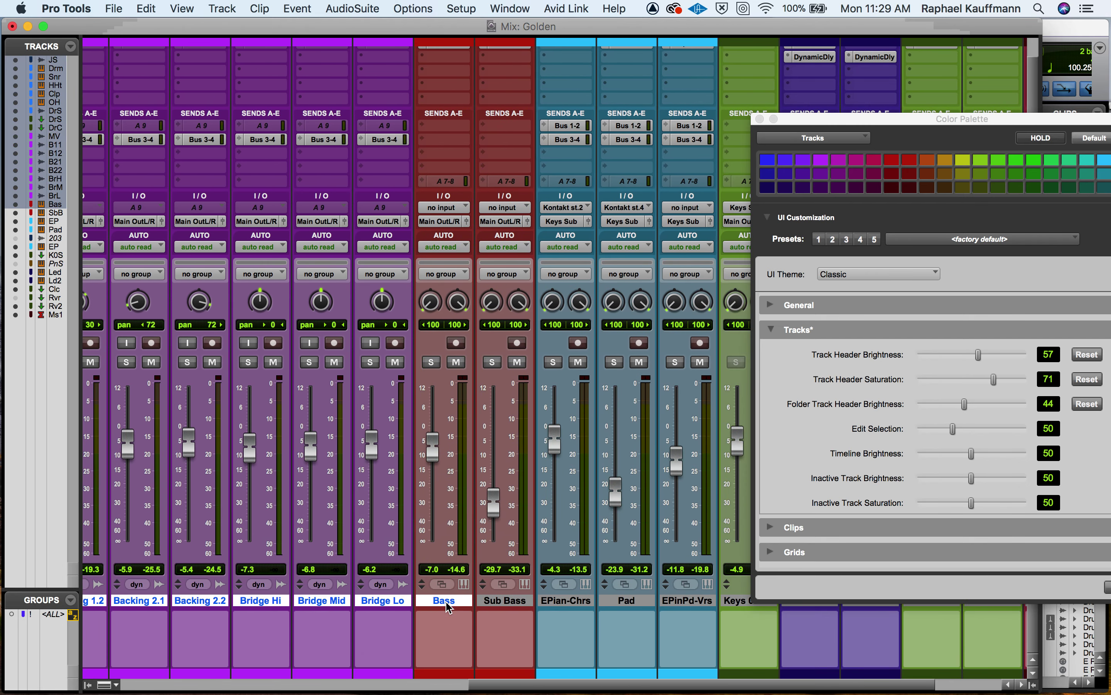
{"action": "left_click", "coordinate": [509, 600]}
{"action": "left_click", "coordinate": [466, 602], "text": "shift"}
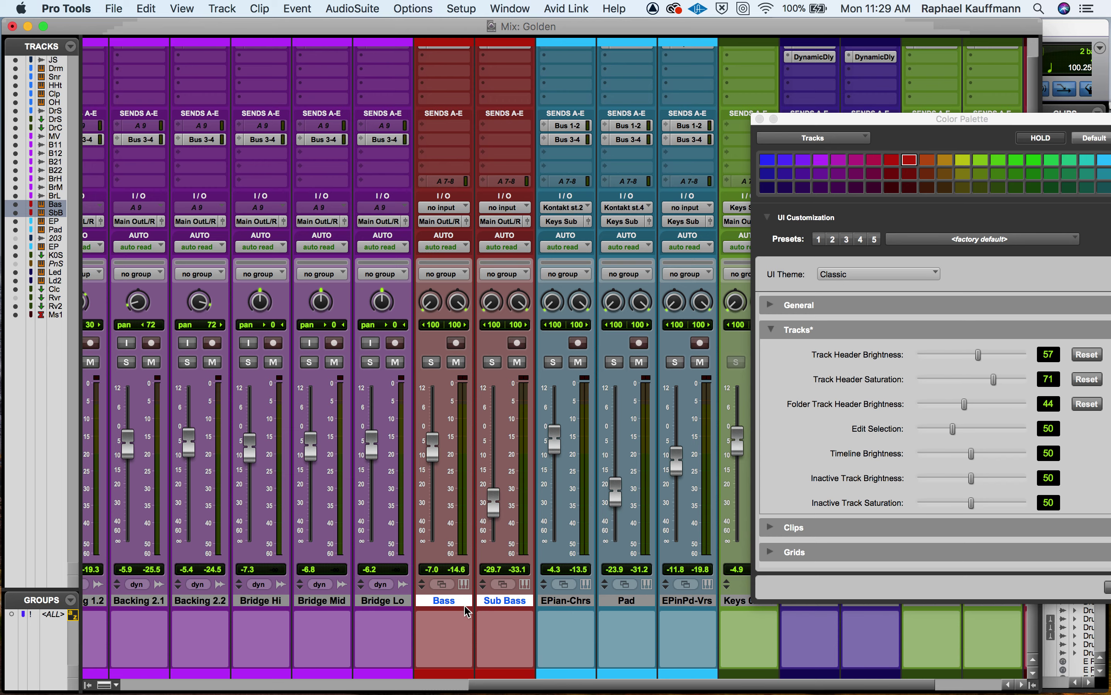
{"action": "left_click_drag", "start_coordinate": [445, 606], "coordinate": [193, 589]}
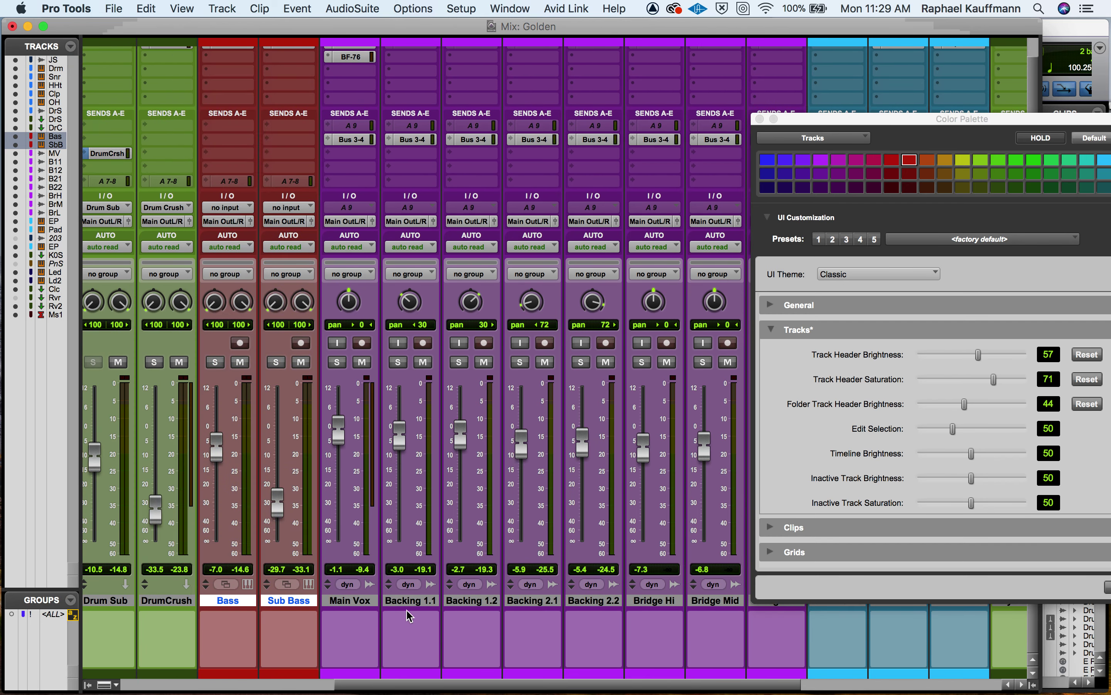
Select the EPian-Chrs through Lead 2 channels and move them between Sub Bass and Main Vox
{"action": "scroll", "coordinate": [410, 616], "scroll_direction": "right", "scroll_amount": 5}
{"action": "scroll", "coordinate": [409, 615], "scroll_direction": "right", "scroll_amount": 4}
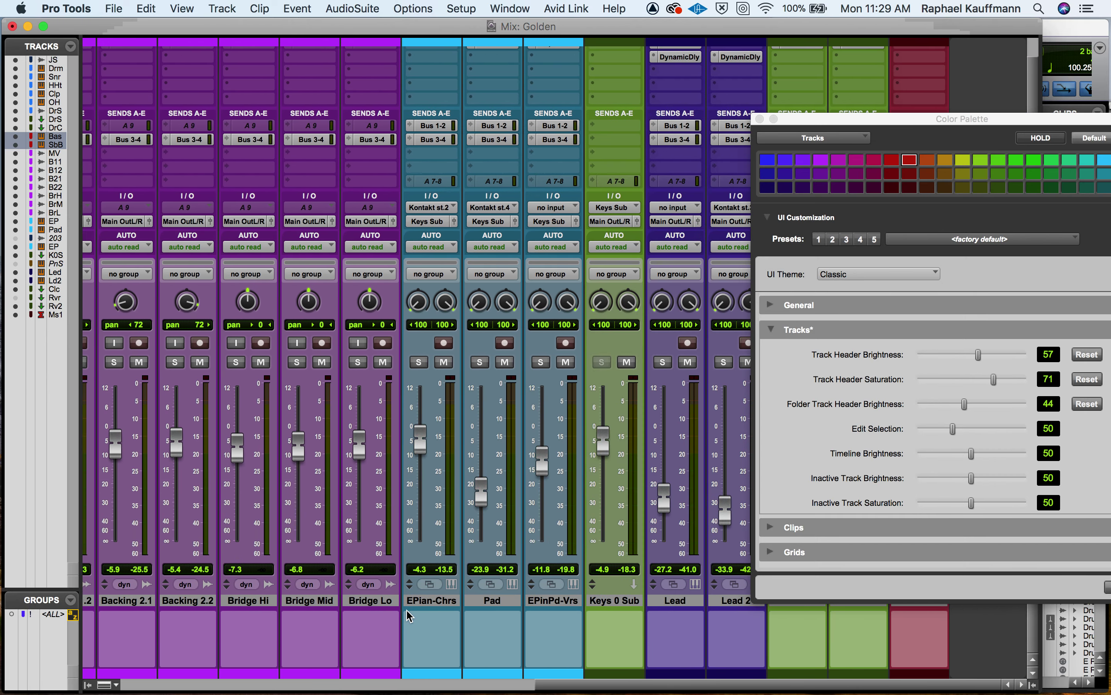
{"action": "left_click", "coordinate": [429, 600]}
{"action": "left_click", "coordinate": [617, 602], "text": "shift"}
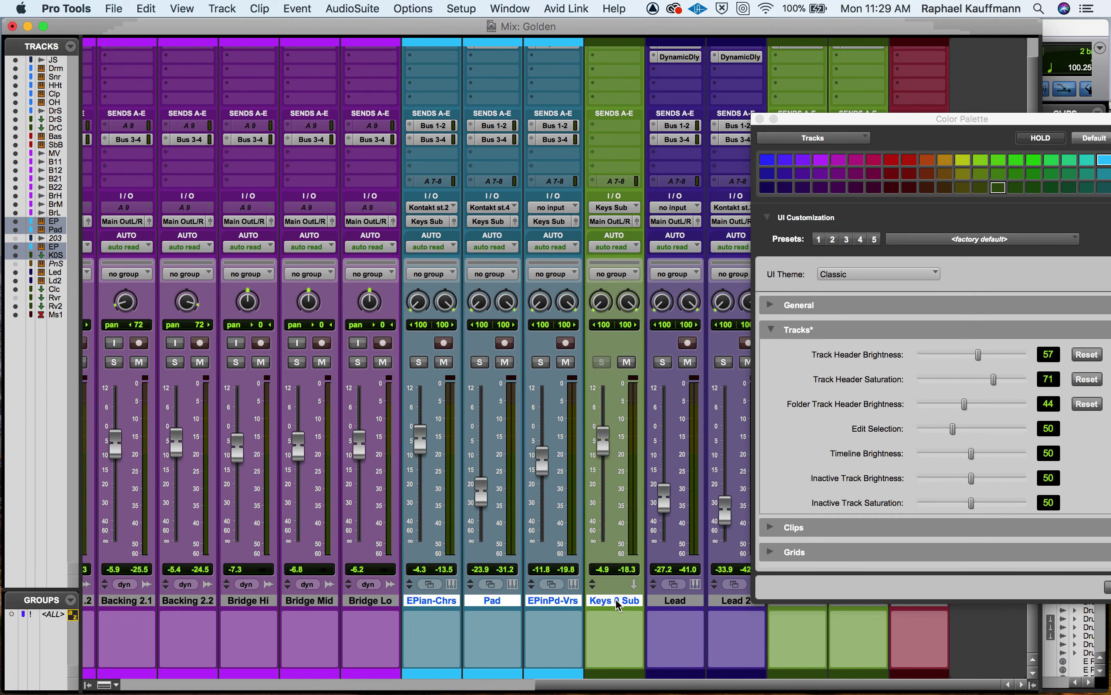
{"action": "left_click", "coordinate": [737, 602], "text": "shift"}
{"action": "left_click_drag", "start_coordinate": [436, 600], "coordinate": [496, 570]}
Select the vocal tracks from Main Vox through Bridge Hi, and reduce the selection to Main Vox alone
{"action": "scroll", "coordinate": [464, 580], "scroll_direction": "right", "scroll_amount": 10}
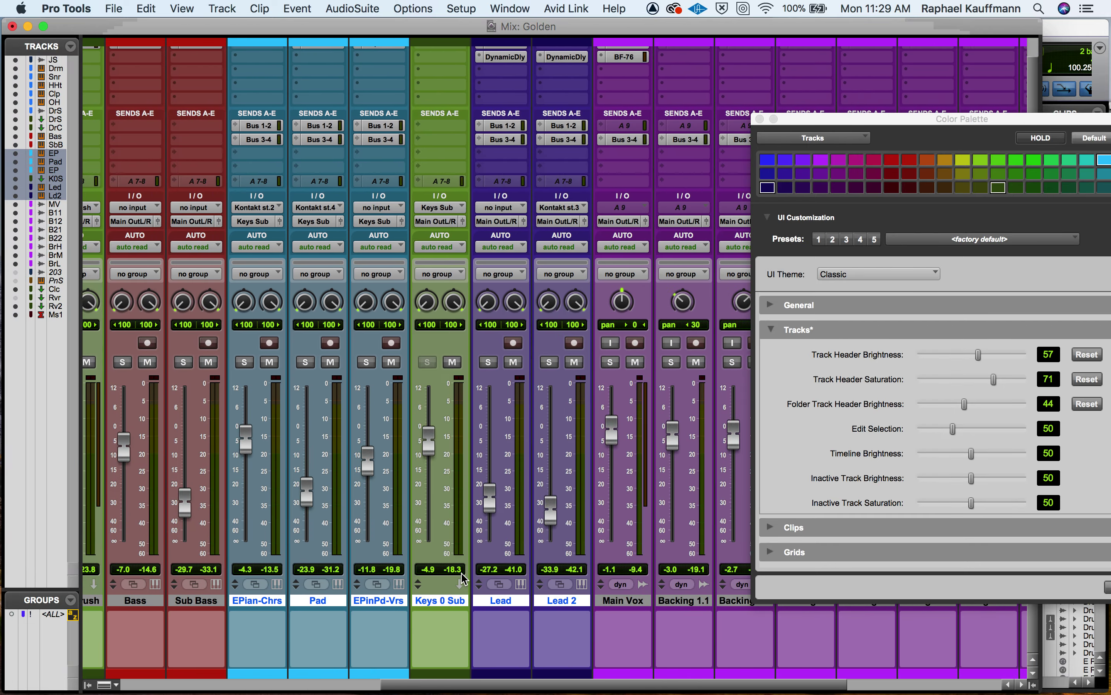
{"action": "scroll", "coordinate": [461, 580], "scroll_direction": "right", "scroll_amount": 2}
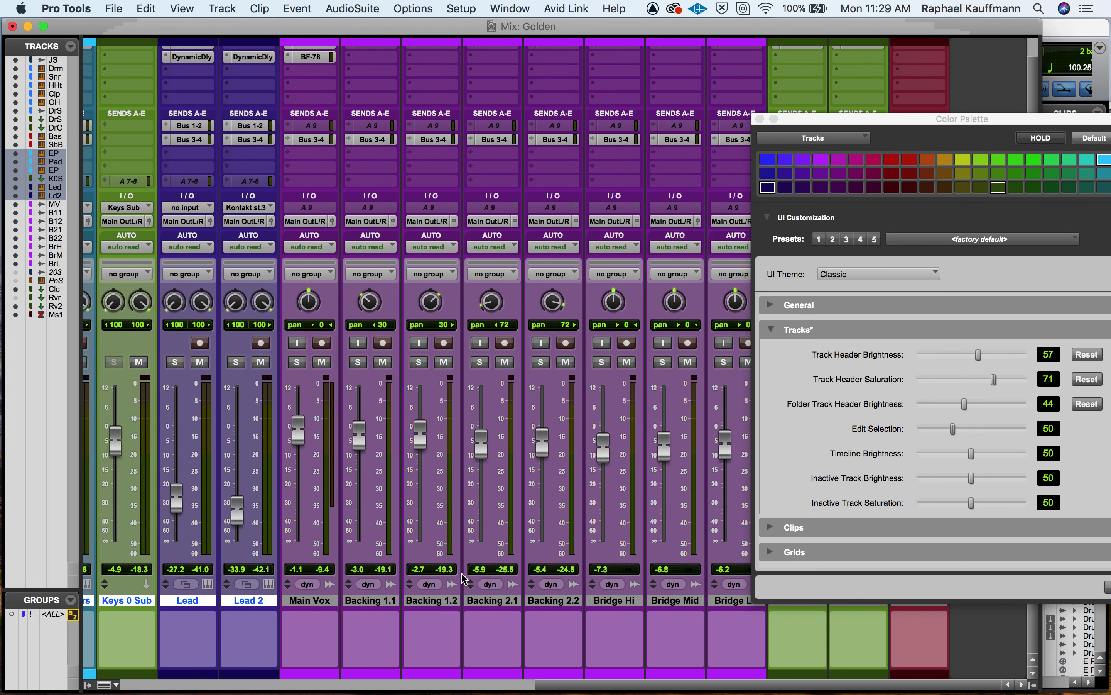
{"action": "left_click", "coordinate": [302, 601]}
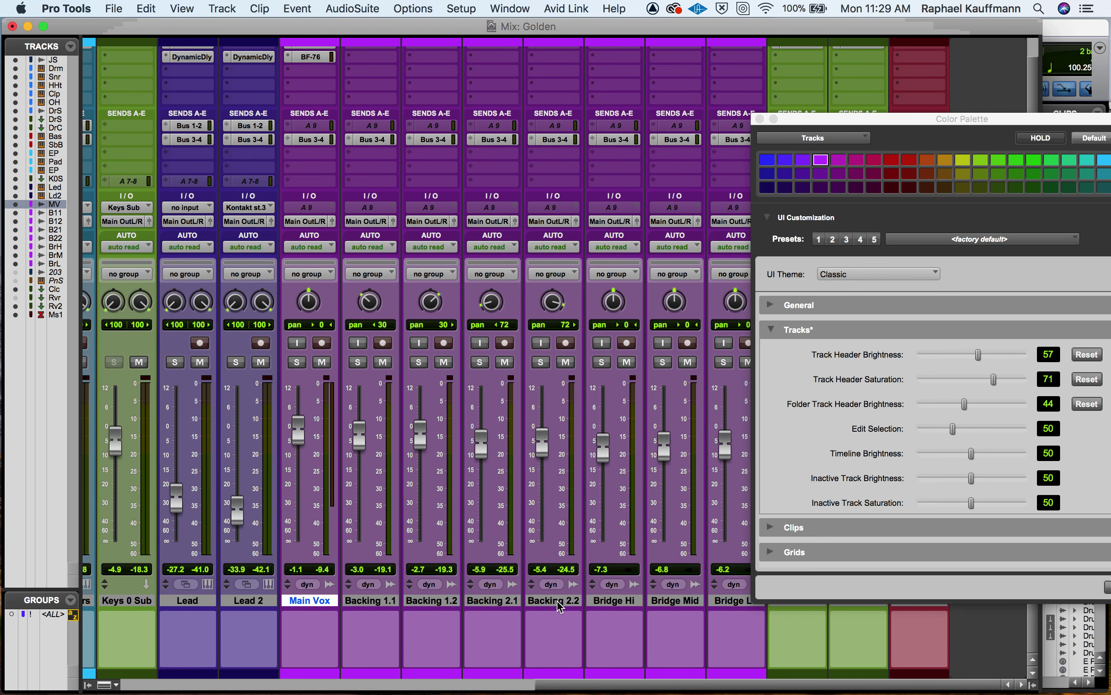
{"action": "left_click", "coordinate": [617, 601], "text": "shift"}
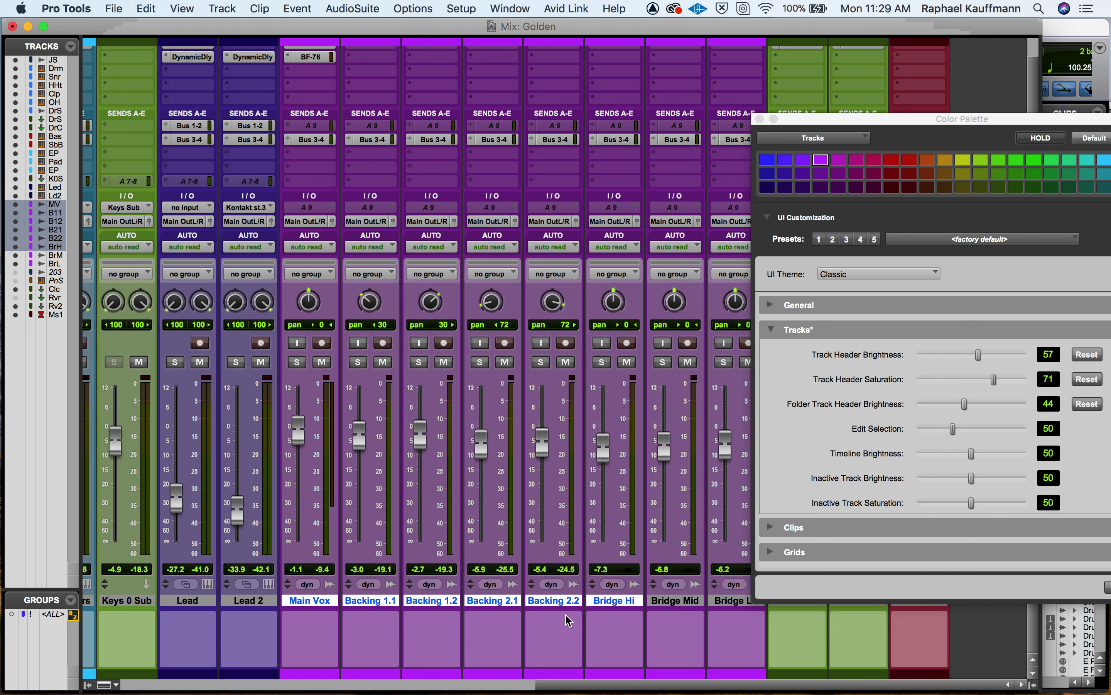
{"action": "left_click", "coordinate": [270, 602]}
{"action": "left_click", "coordinate": [296, 602]}
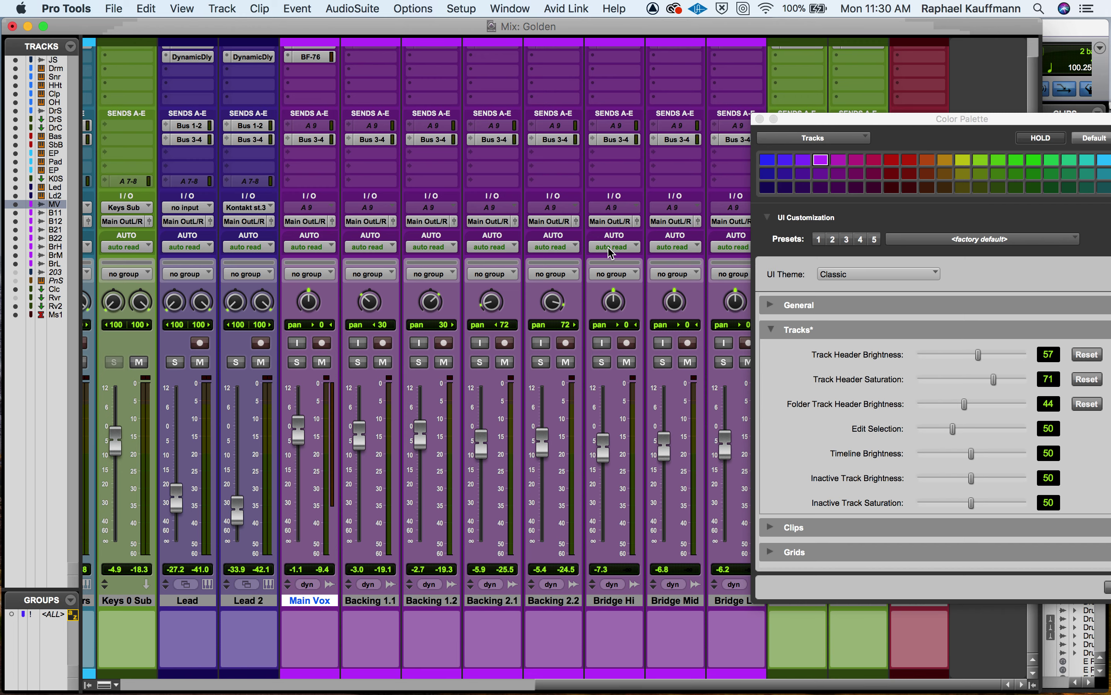
Switch from the Mix window to the Edit window and move the Color Palette clear of the track controls
{"action": "left_click_drag", "start_coordinate": [825, 120], "coordinate": [302, 68]}
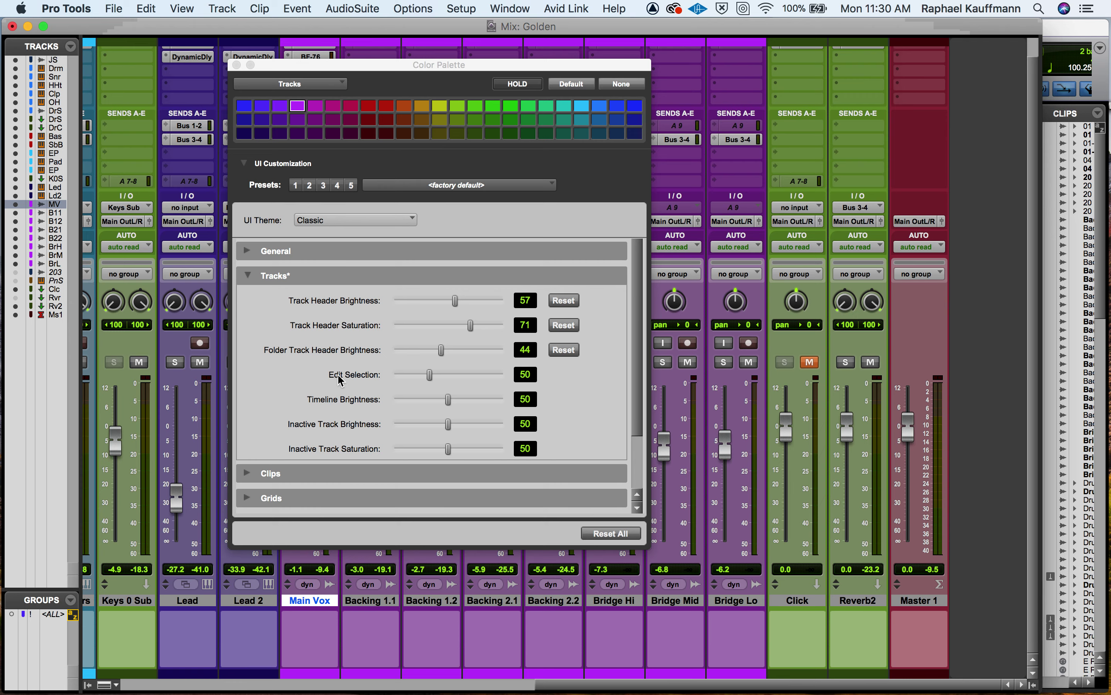
{"action": "key", "text": "super+equal"}
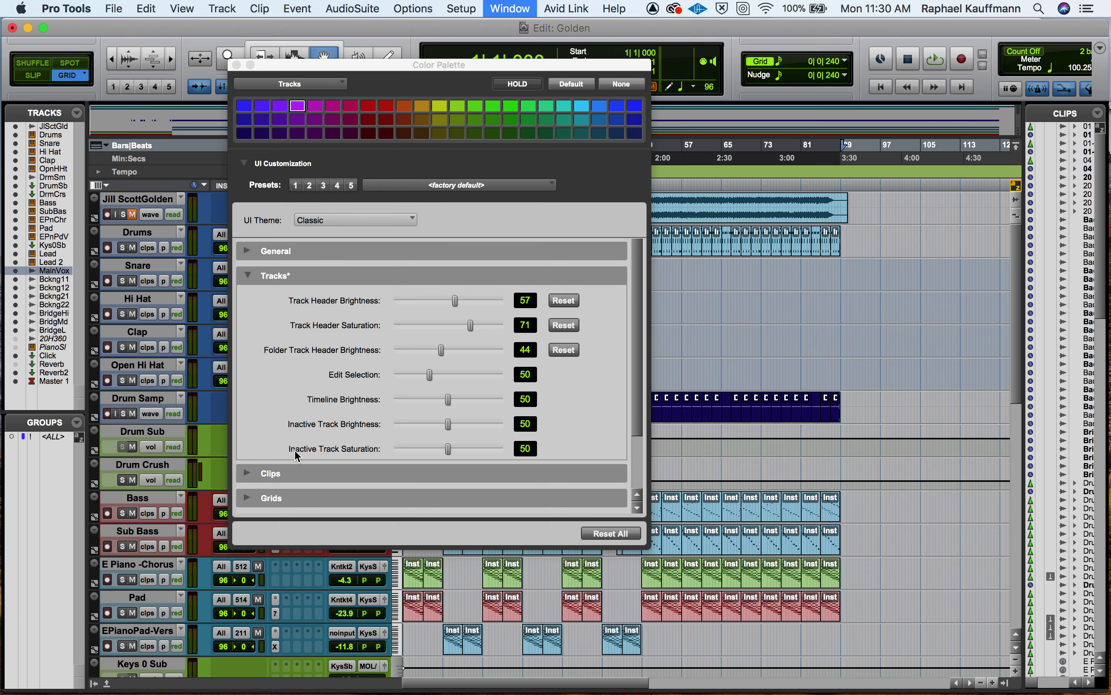
{"action": "left_click_drag", "start_coordinate": [339, 69], "coordinate": [702, 72]}
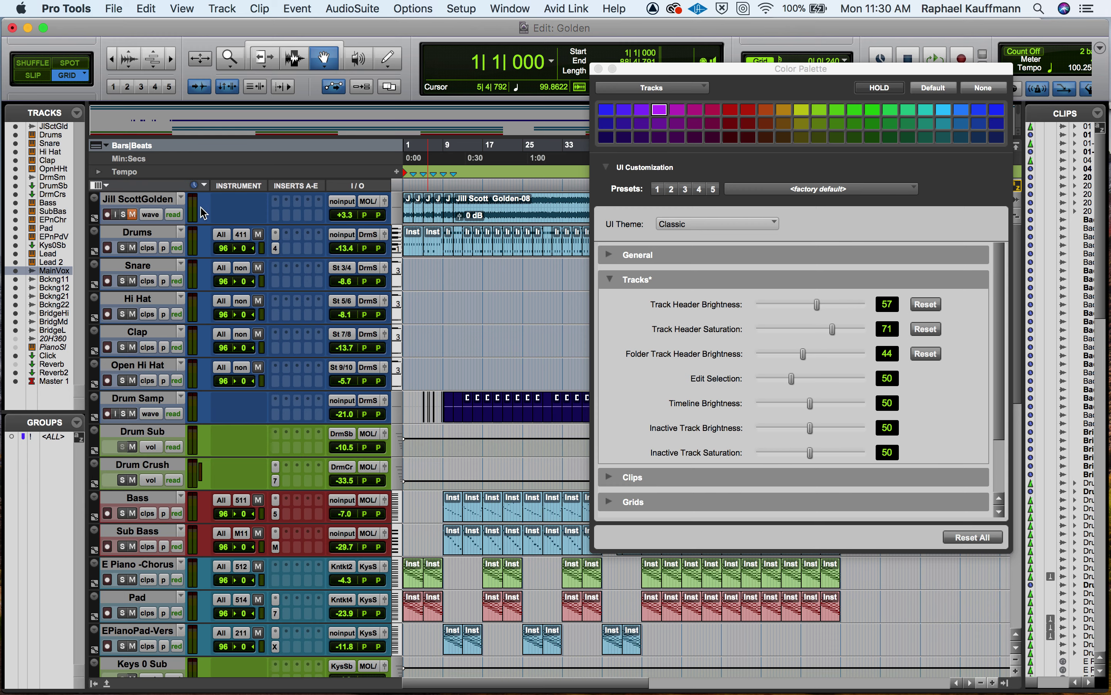
Select the Jill ScottGolden track, then only the Drums track, and move the Color Palette clear of the clips
{"action": "left_click", "coordinate": [99, 207]}
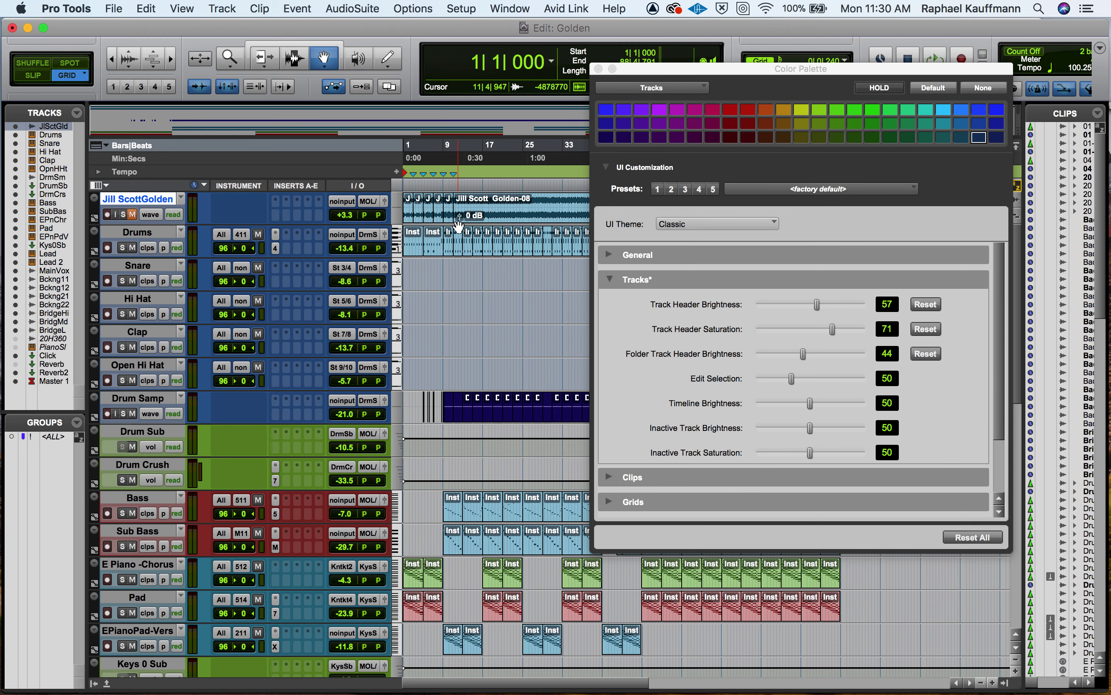
{"action": "scroll", "coordinate": [510, 162], "scroll_direction": "down", "scroll_amount": 1}
{"action": "scroll", "coordinate": [493, 260], "scroll_direction": "up", "scroll_amount": 1}
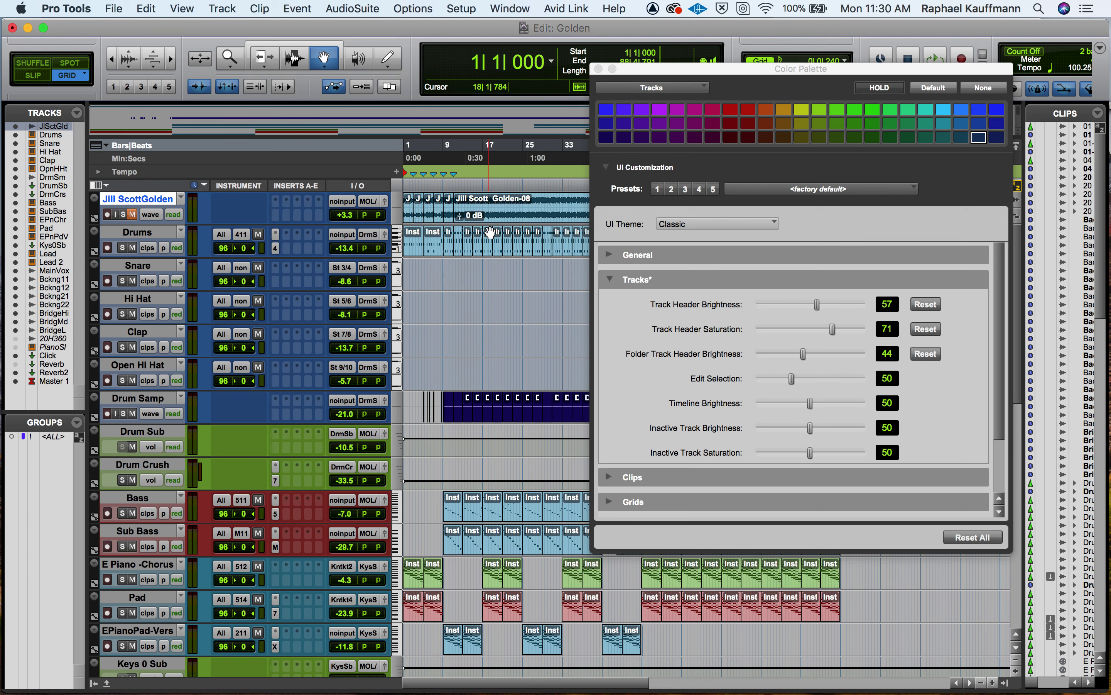
{"action": "left_click", "coordinate": [119, 234]}
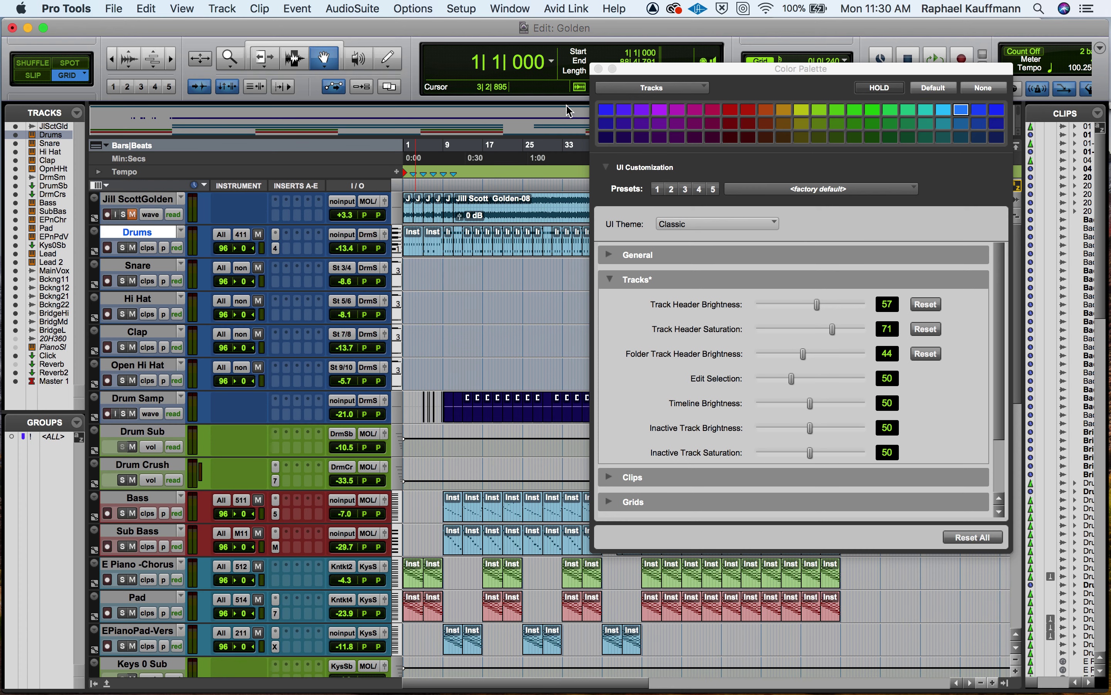
{"action": "left_click_drag", "start_coordinate": [637, 70], "coordinate": [918, 188]}
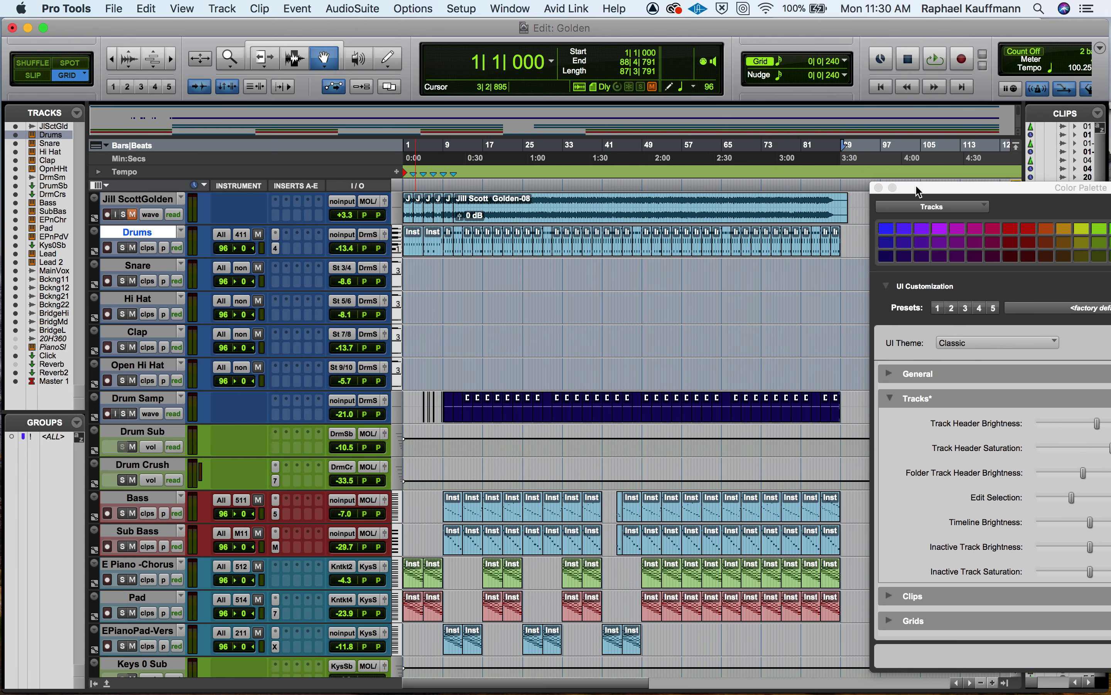
Select all clips on the Drums track and color them the same bright blue as the track
{"action": "left_click", "coordinate": [416, 249]}
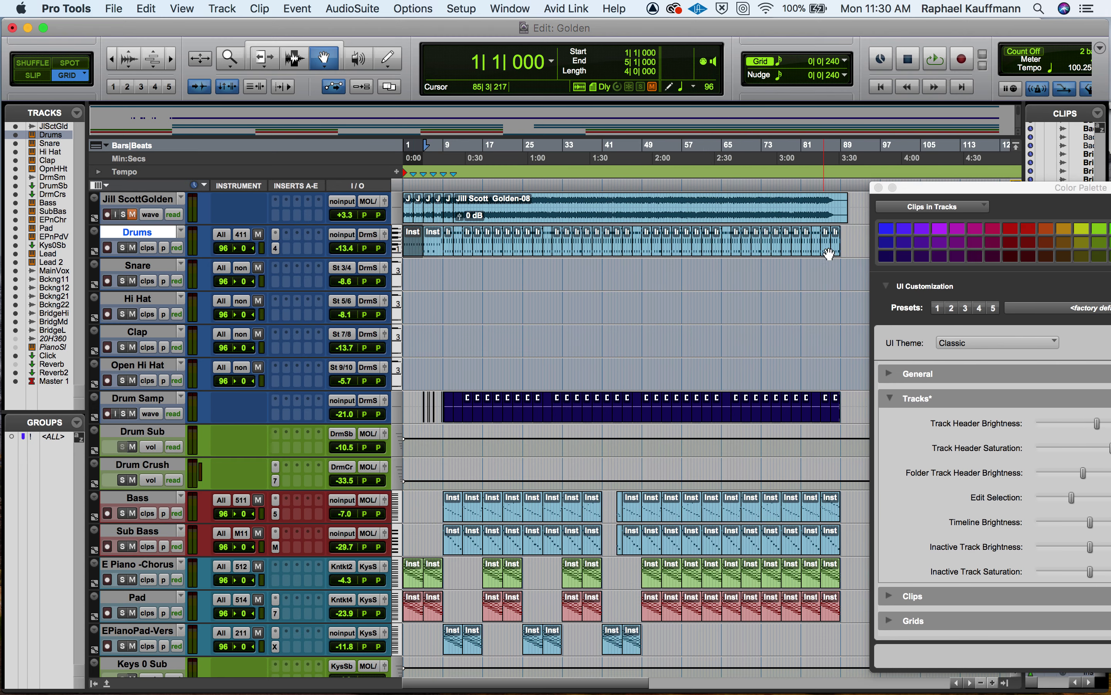
{"action": "left_click", "coordinate": [138, 266]}
{"action": "left_click", "coordinate": [144, 234]}
{"action": "left_click_drag", "start_coordinate": [908, 190], "coordinate": [601, 325]}
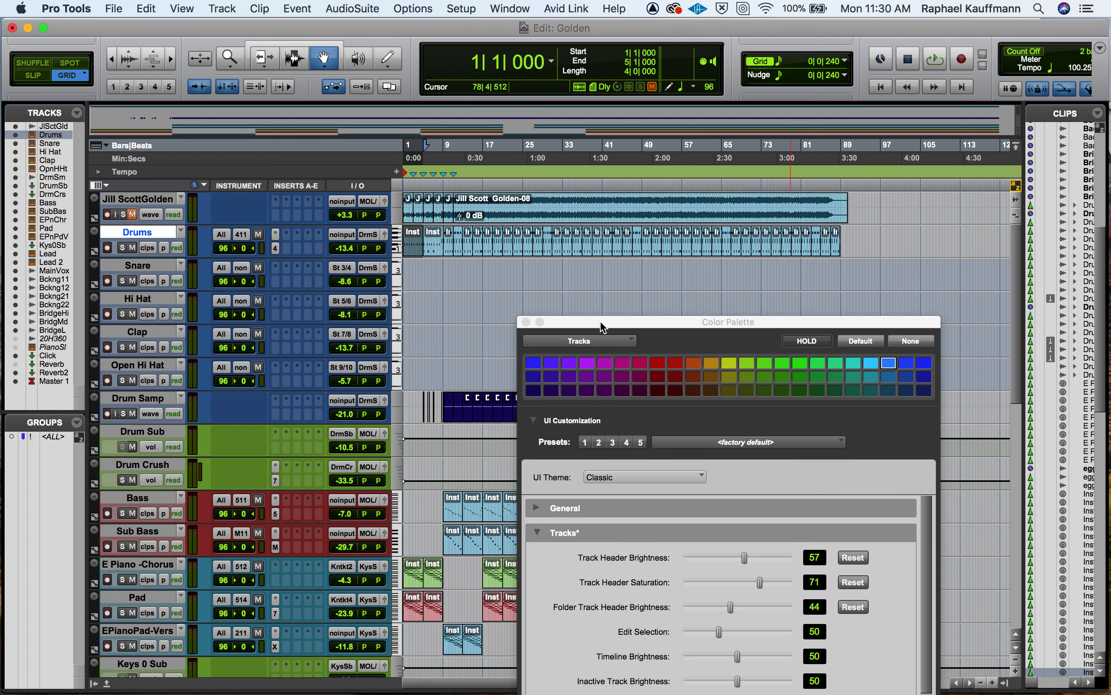
{"action": "left_click", "coordinate": [838, 251], "text": "shift"}
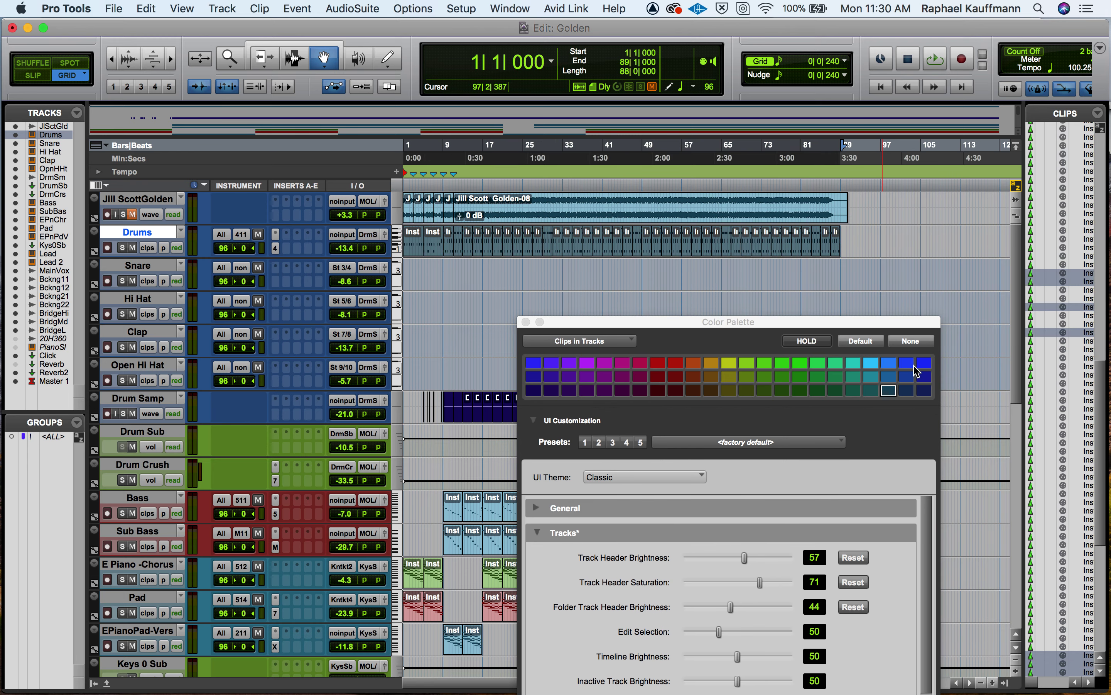
{"action": "left_click", "coordinate": [894, 362]}
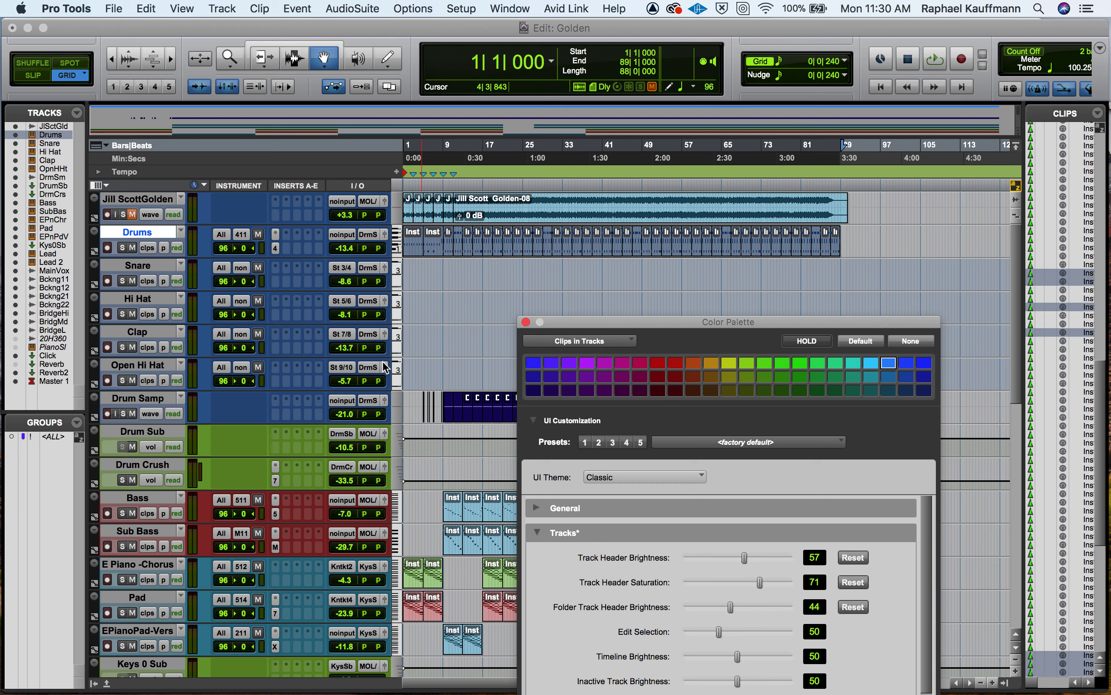
Select all clips on the Bass and Sub Bass tracks and color them the same red as their tracks
{"action": "left_click", "coordinate": [138, 398]}
{"action": "scroll", "coordinate": [137, 400], "scroll_direction": "down", "scroll_amount": 5}
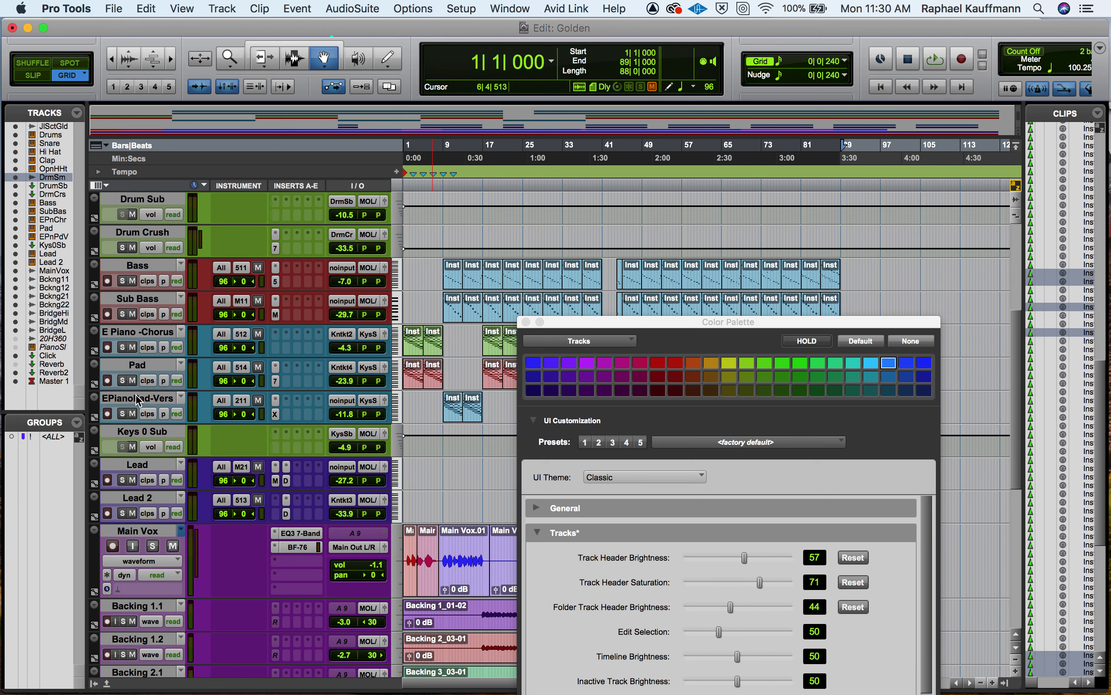
{"action": "scroll", "coordinate": [151, 407], "scroll_direction": "up", "scroll_amount": 2}
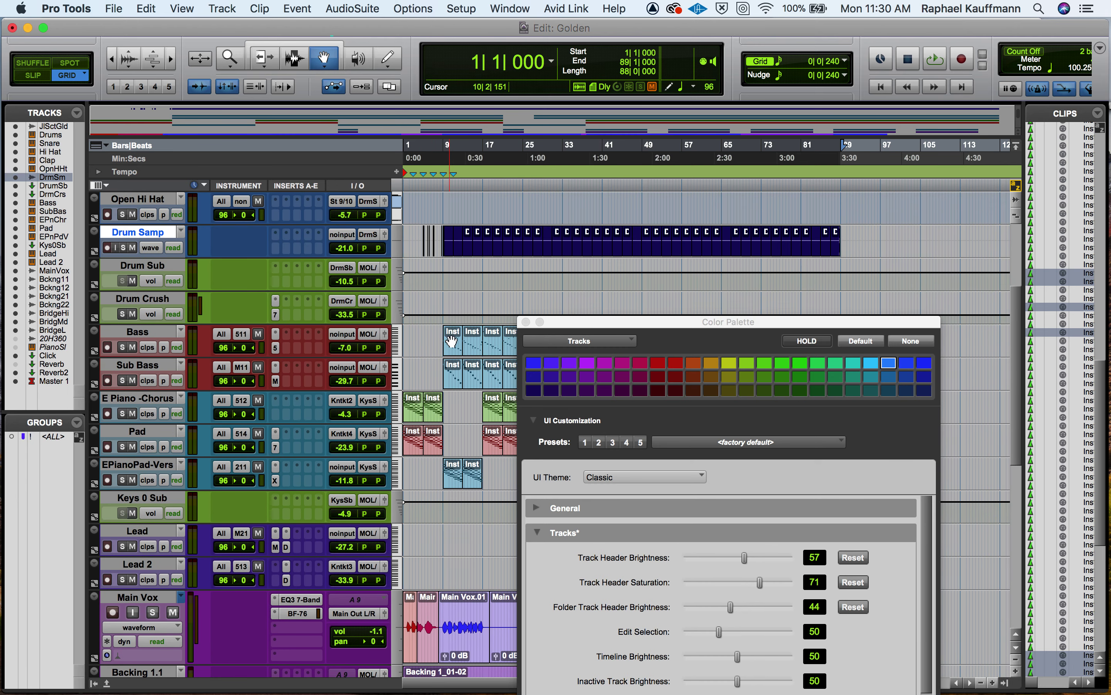
{"action": "left_click", "coordinate": [452, 342]}
{"action": "left_click", "coordinate": [157, 335]}
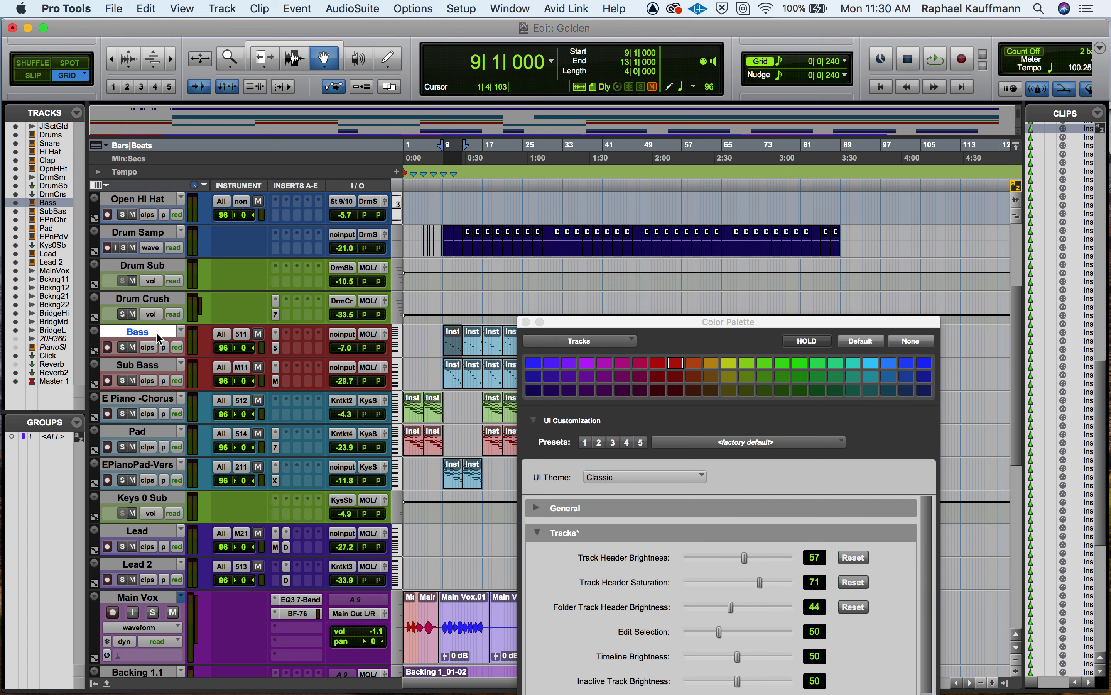
{"action": "left_click_drag", "start_coordinate": [595, 324], "coordinate": [1005, 203]}
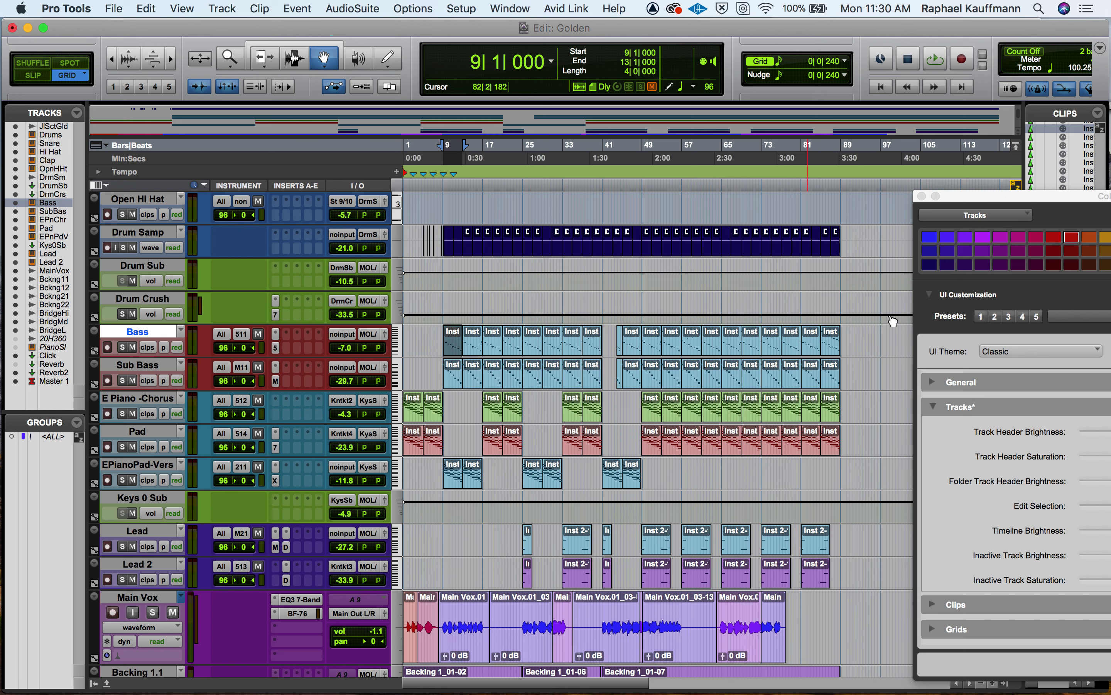
{"action": "left_click", "coordinate": [829, 384], "text": "shift"}
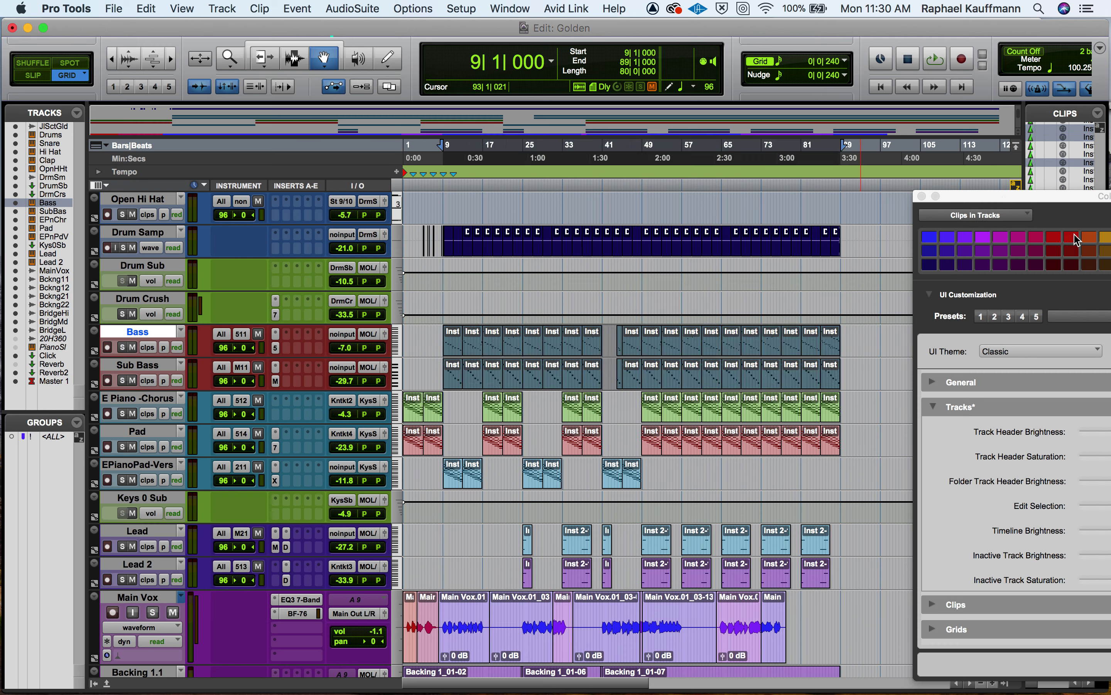
{"action": "left_click", "coordinate": [411, 342]}
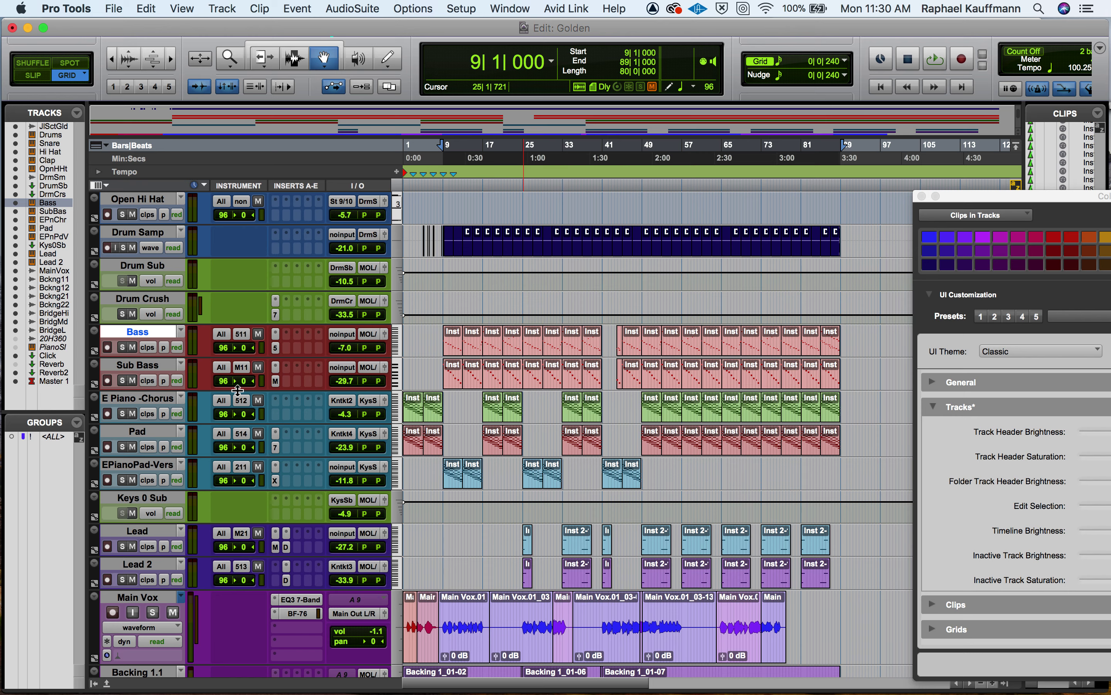
Select the E Piano -Chorus track and compare the track colors in the Mix and Edit windows
{"action": "left_click", "coordinate": [139, 398]}
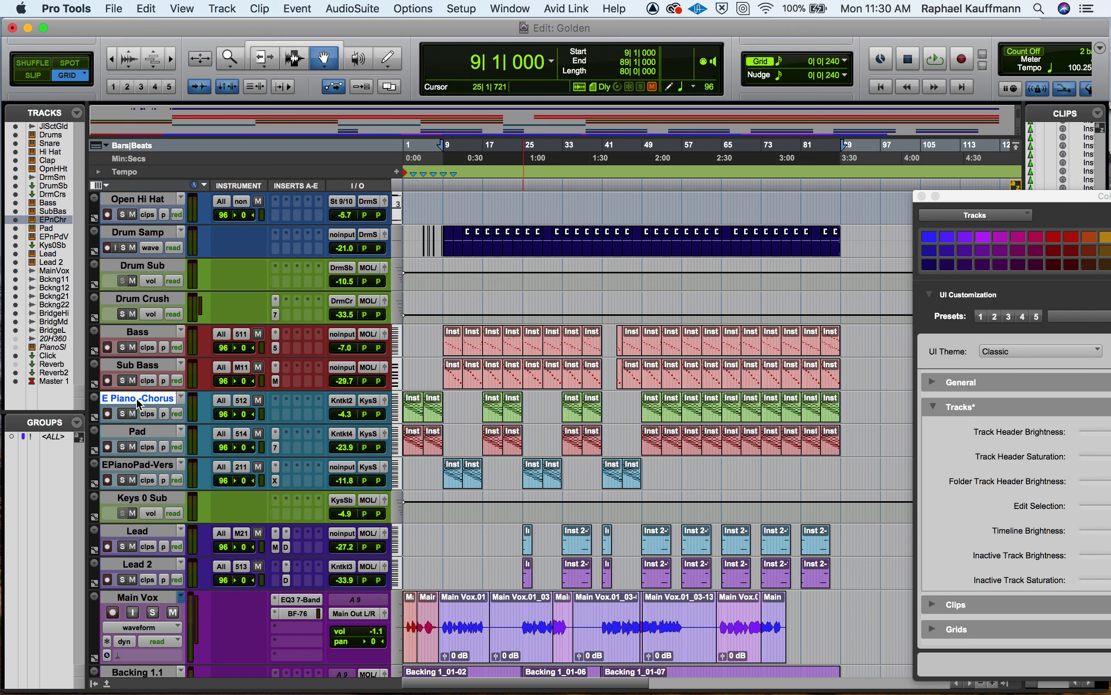
{"action": "left_click_drag", "start_coordinate": [971, 200], "coordinate": [792, 120]}
{"action": "key", "text": "super+equal"}
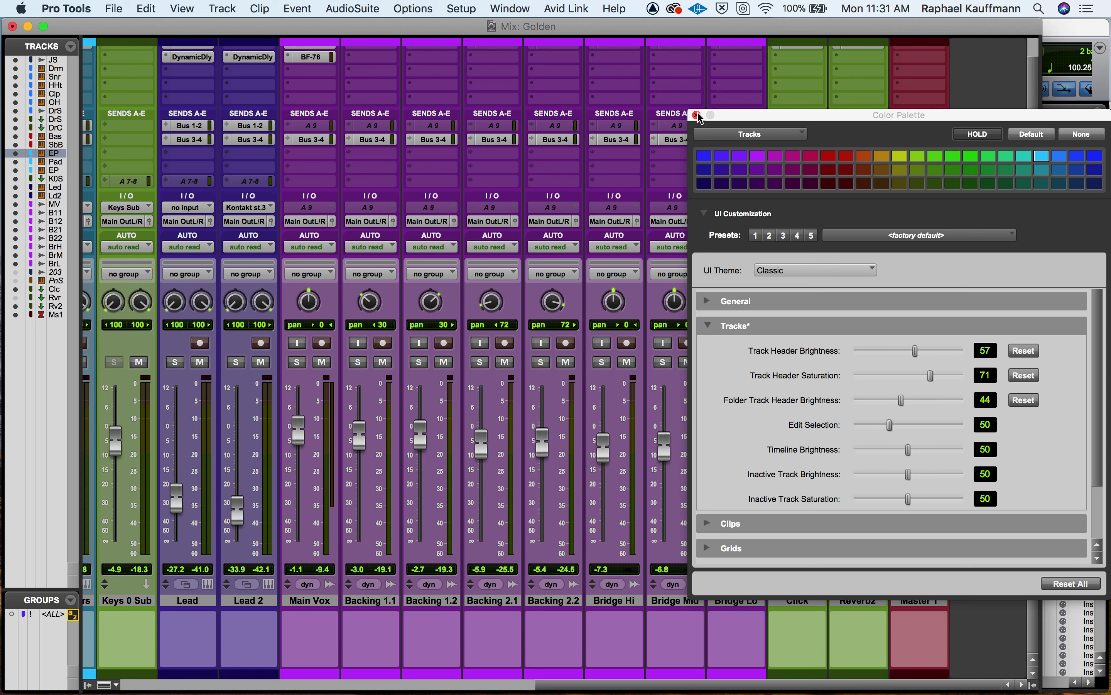
{"action": "key", "text": "super+equal"}
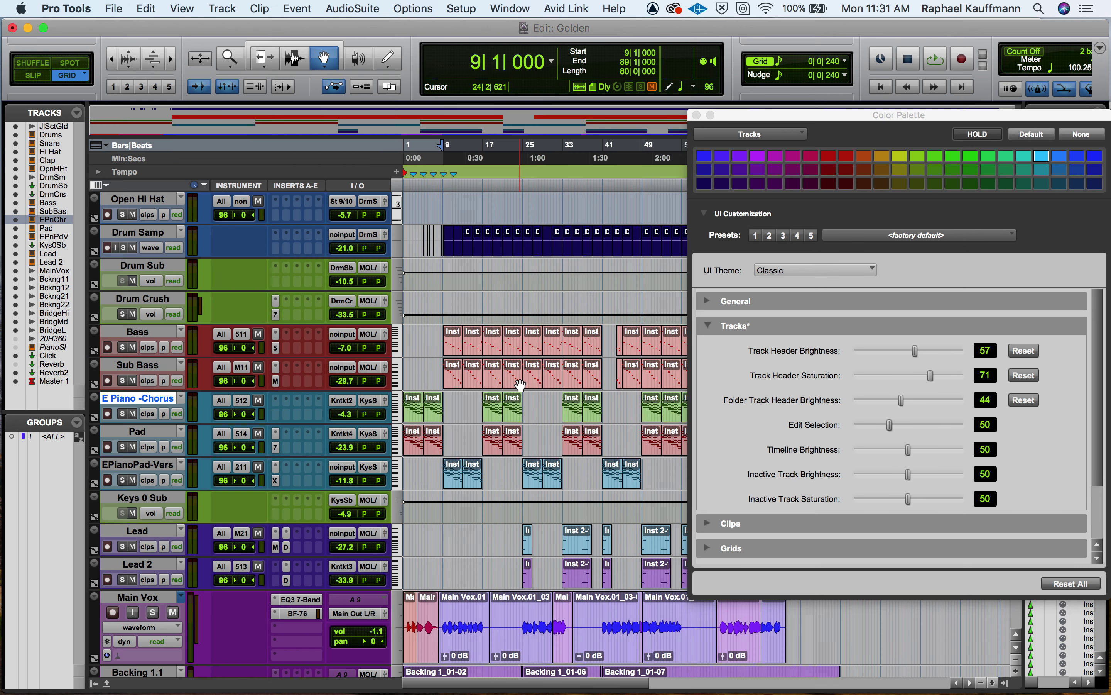
{"action": "scroll", "coordinate": [514, 377], "scroll_direction": "down", "scroll_amount": 5}
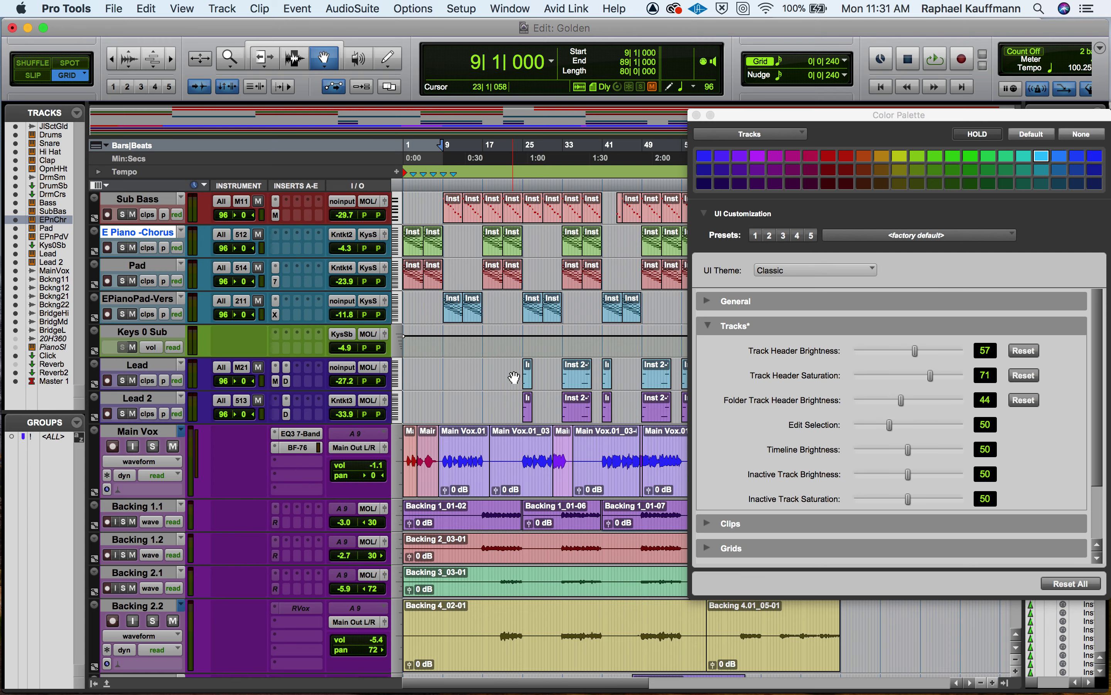
{"action": "key", "text": "super+equal"}
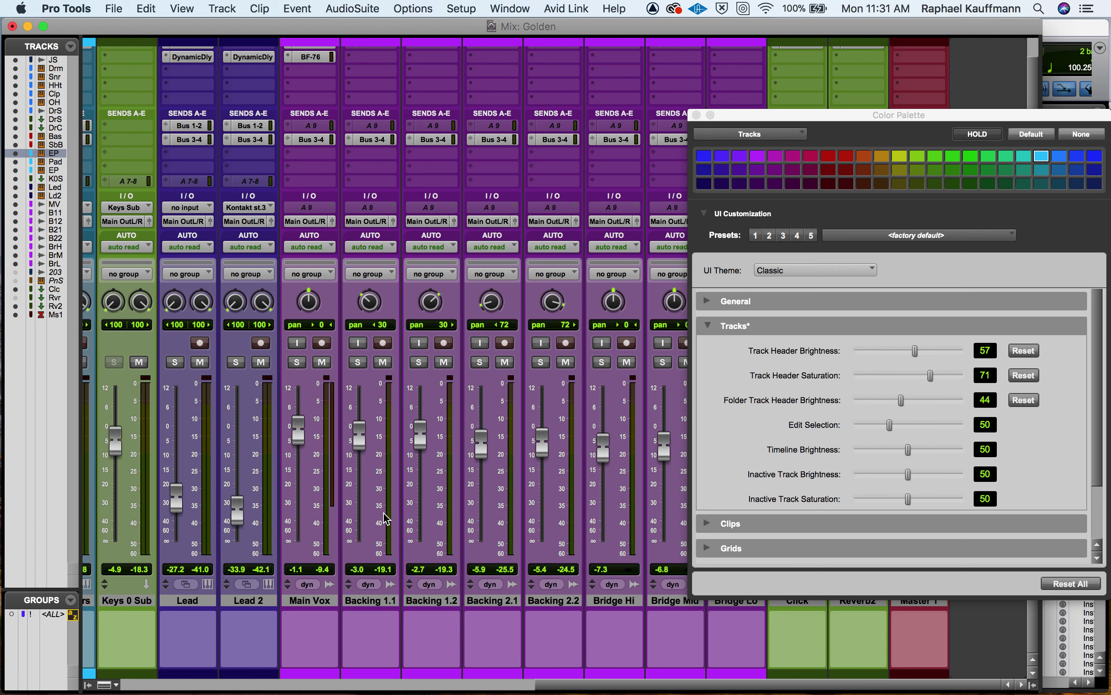
{"action": "scroll", "coordinate": [384, 519], "scroll_direction": "left", "scroll_amount": 1}
Collapse the Color Palette's Tracks settings, expand its Grids settings, and return to the Edit window
{"action": "left_click", "coordinate": [711, 326]}
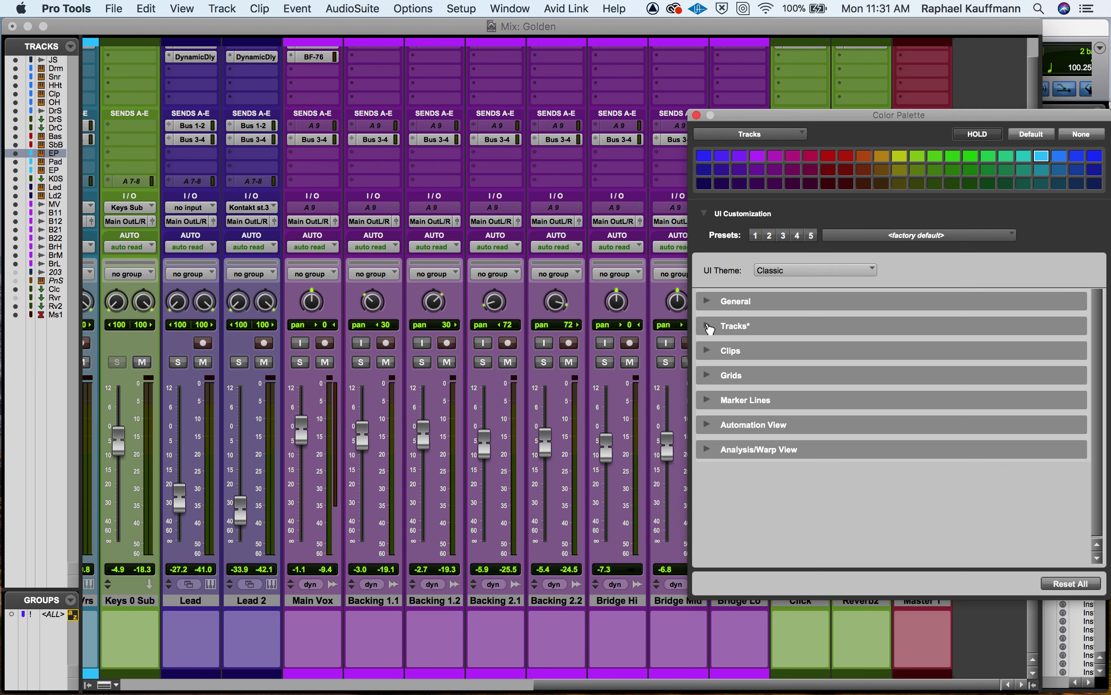
{"action": "left_click_drag", "start_coordinate": [759, 115], "coordinate": [620, 65]}
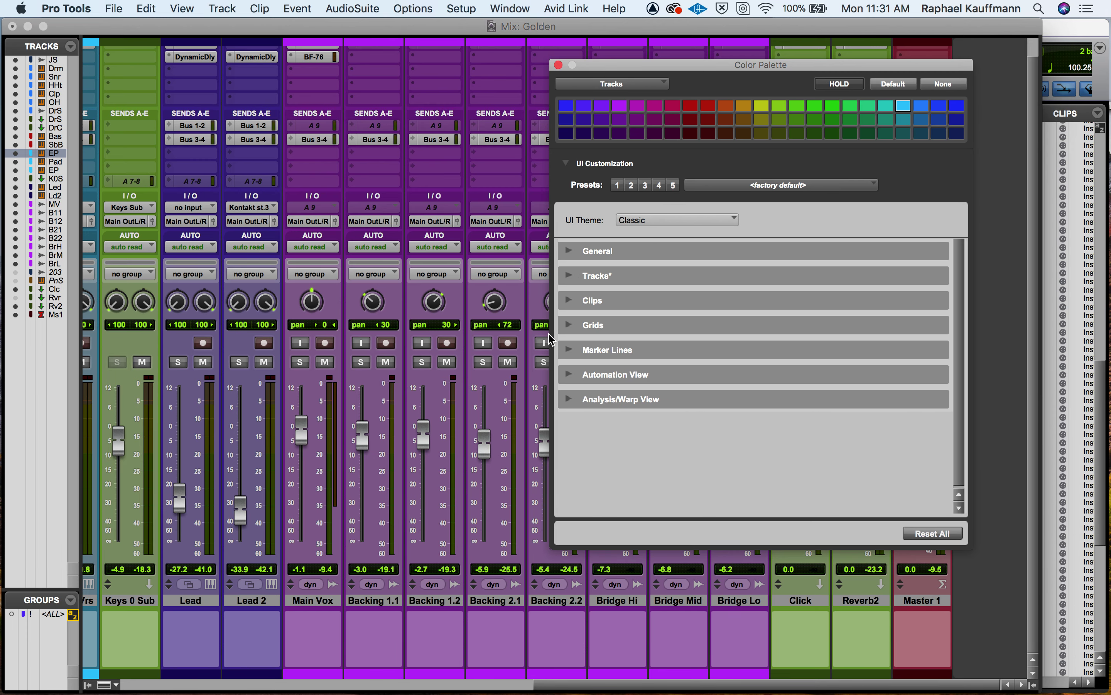
{"action": "left_click", "coordinate": [569, 325]}
{"action": "key", "text": "super+equal"}
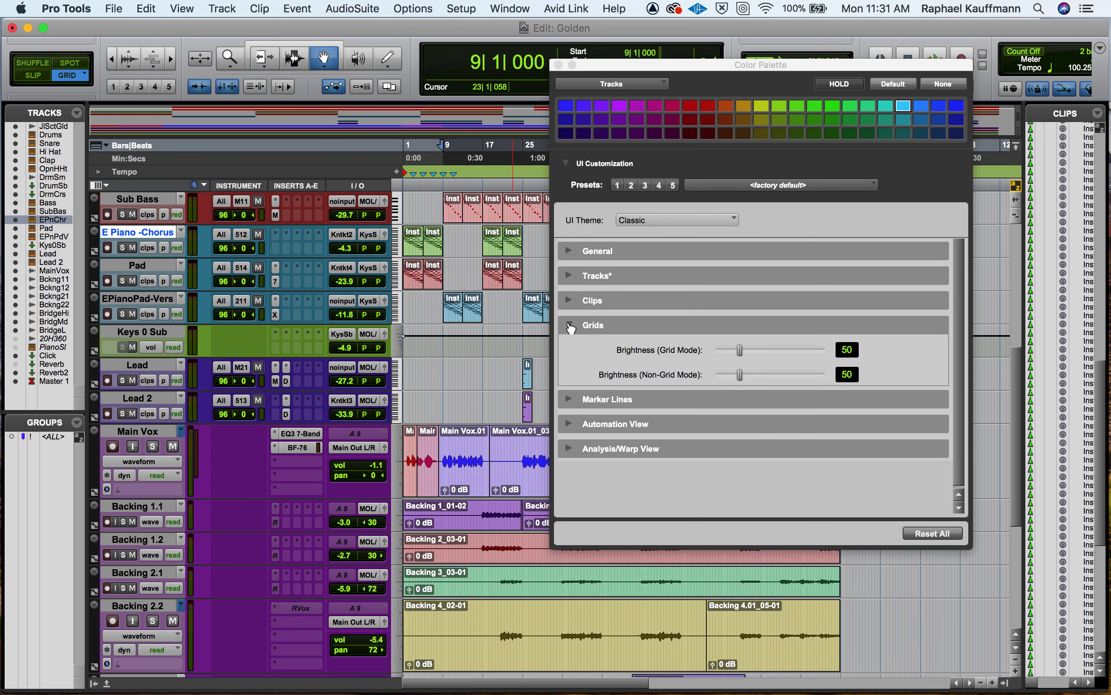
Try a Grid Mode grid brightness of 91 on the enlarged timeline, and reset it to the default
{"action": "left_click_drag", "start_coordinate": [597, 70], "coordinate": [852, 83]}
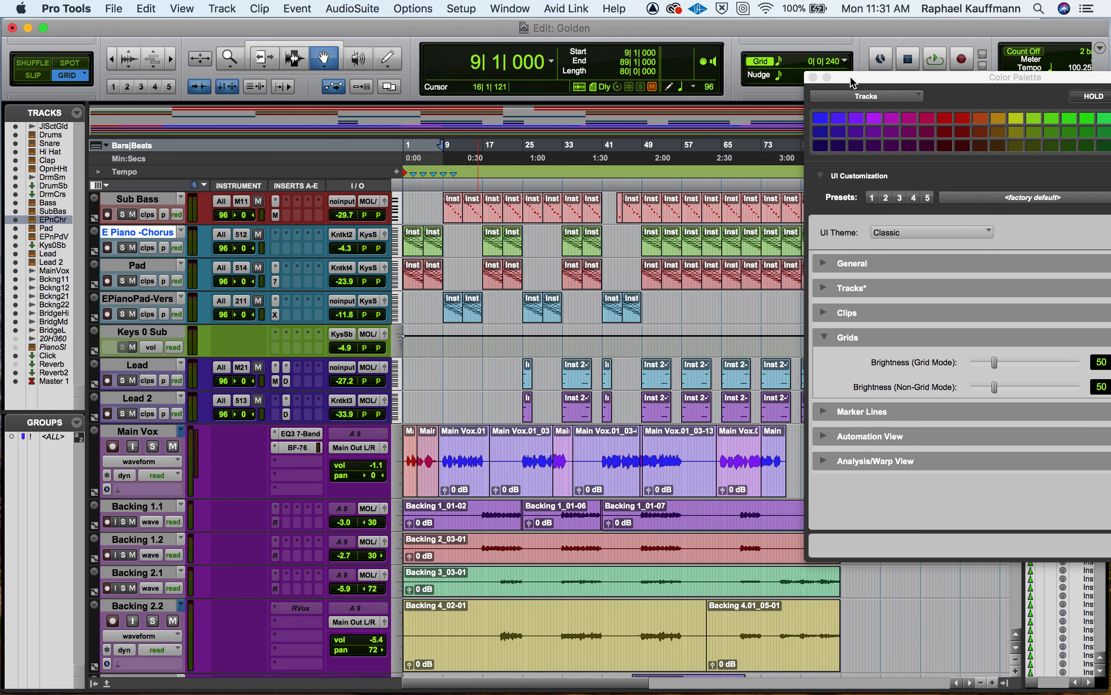
{"action": "key", "text": "super+bracketright"}
{"action": "key", "text": "super+bracketright"}
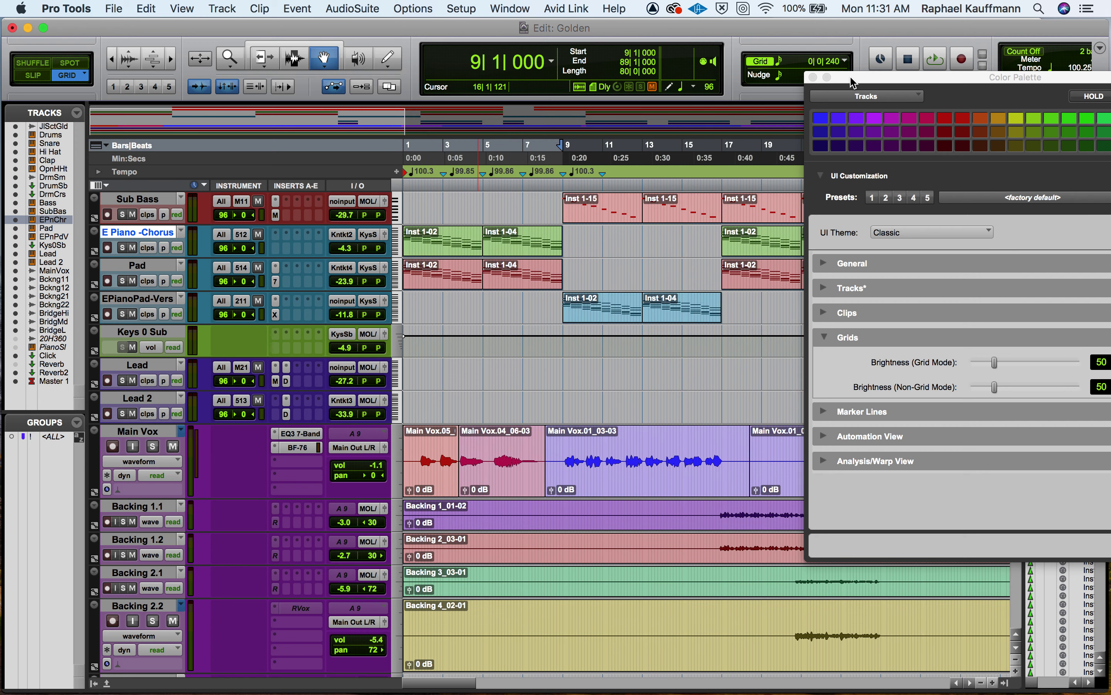
{"action": "key", "text": "super+bracketright"}
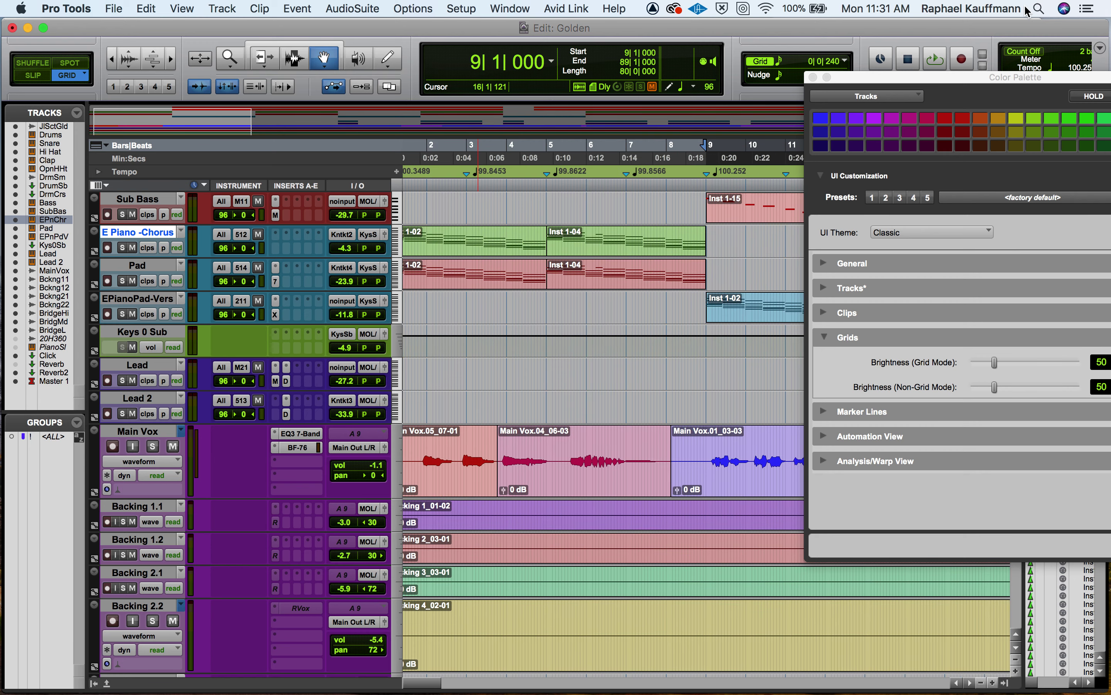
{"action": "left_click_drag", "start_coordinate": [943, 85], "coordinate": [844, 71]}
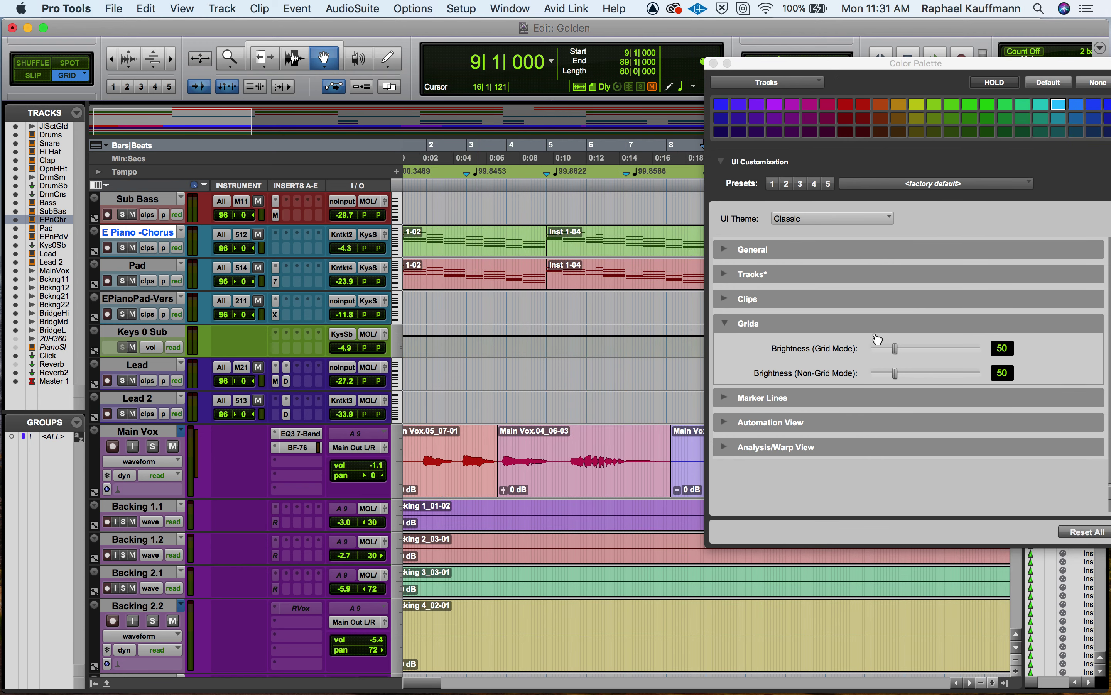
{"action": "left_click_drag", "start_coordinate": [899, 352], "coordinate": [973, 359]}
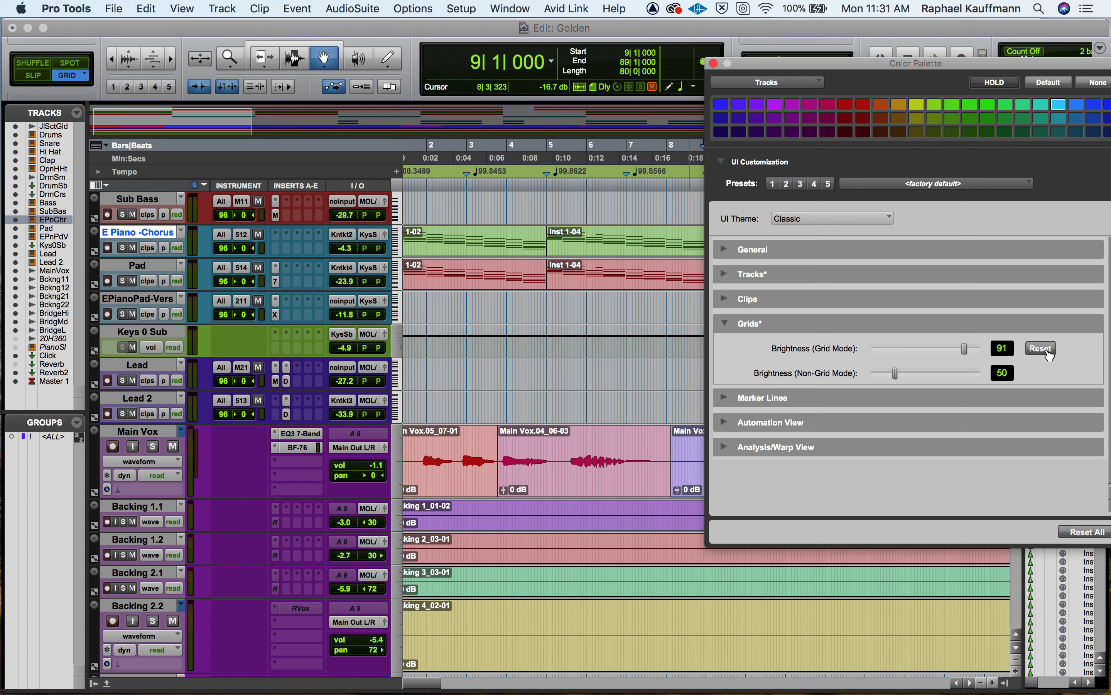
{"action": "left_click", "coordinate": [1043, 349]}
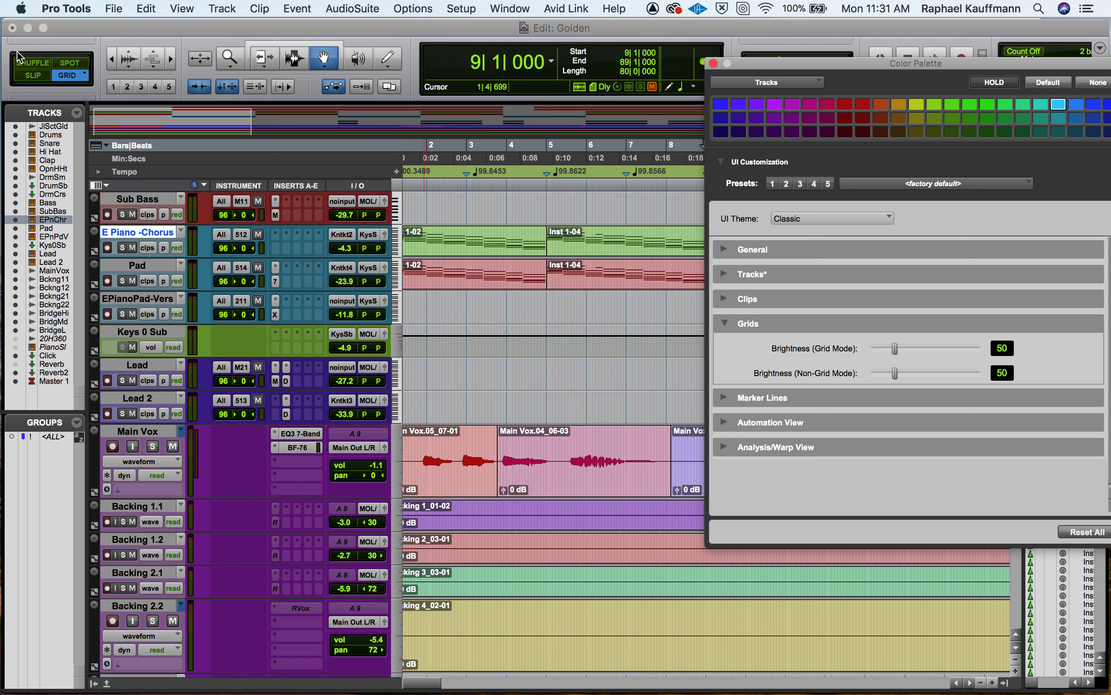
In Slip mode, try a Non-Grid Mode brightness of 72, reset it, and return to Grid mode
{"action": "left_click", "coordinate": [33, 75]}
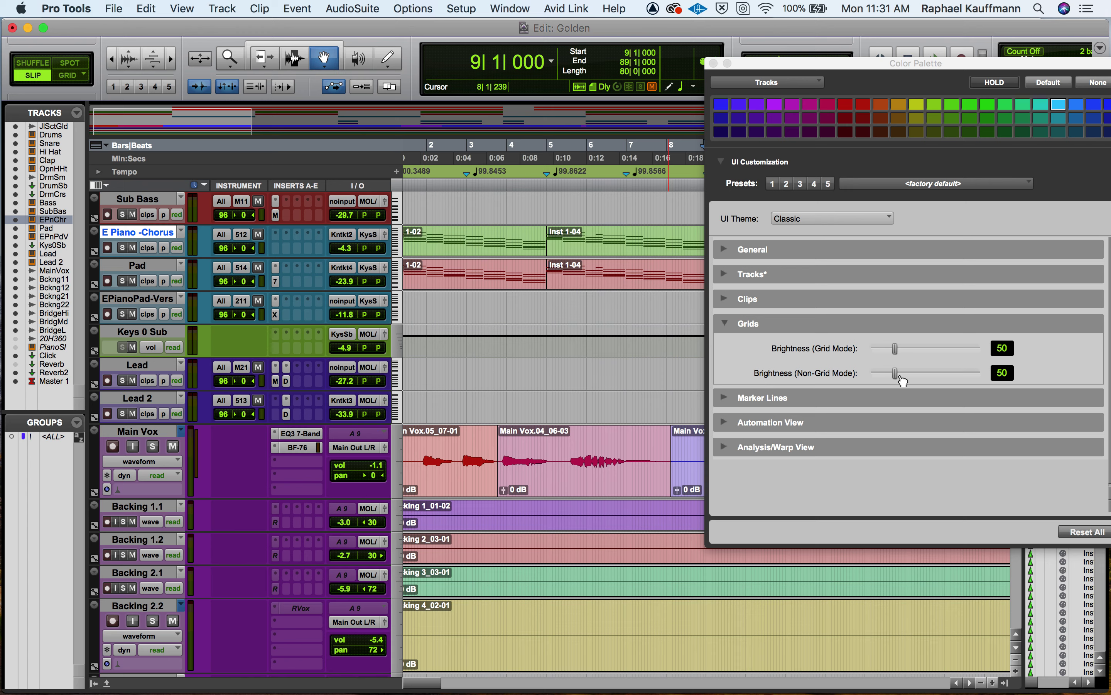
{"action": "left_click_drag", "start_coordinate": [898, 374], "coordinate": [933, 379]}
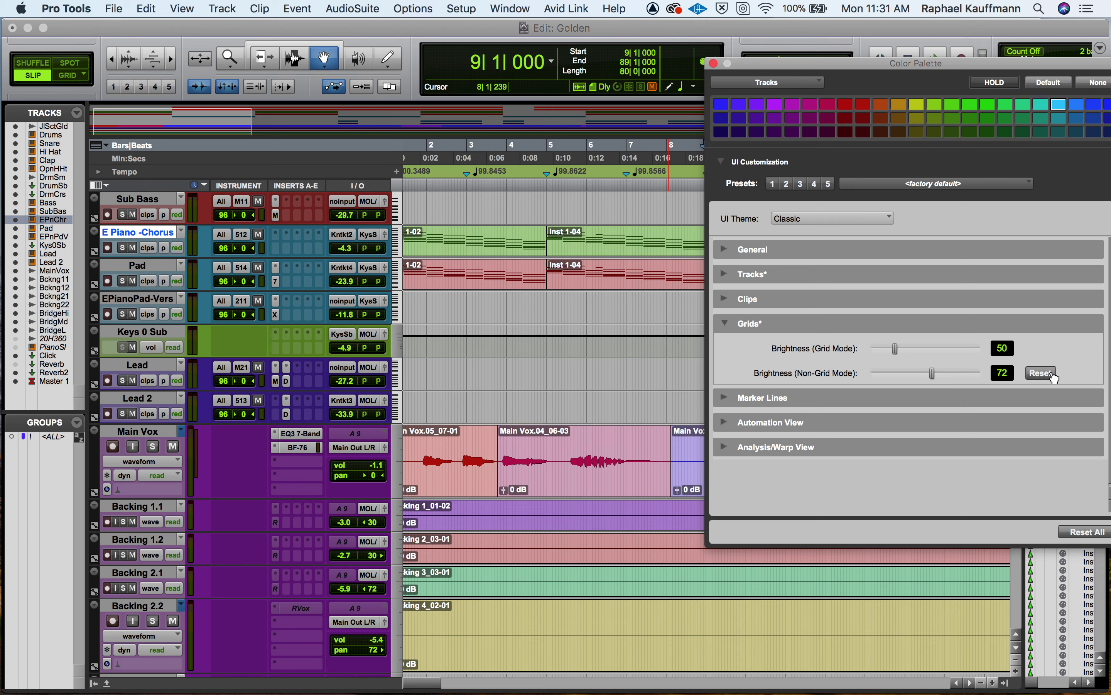
{"action": "left_click", "coordinate": [1040, 373]}
{"action": "left_click", "coordinate": [59, 76]}
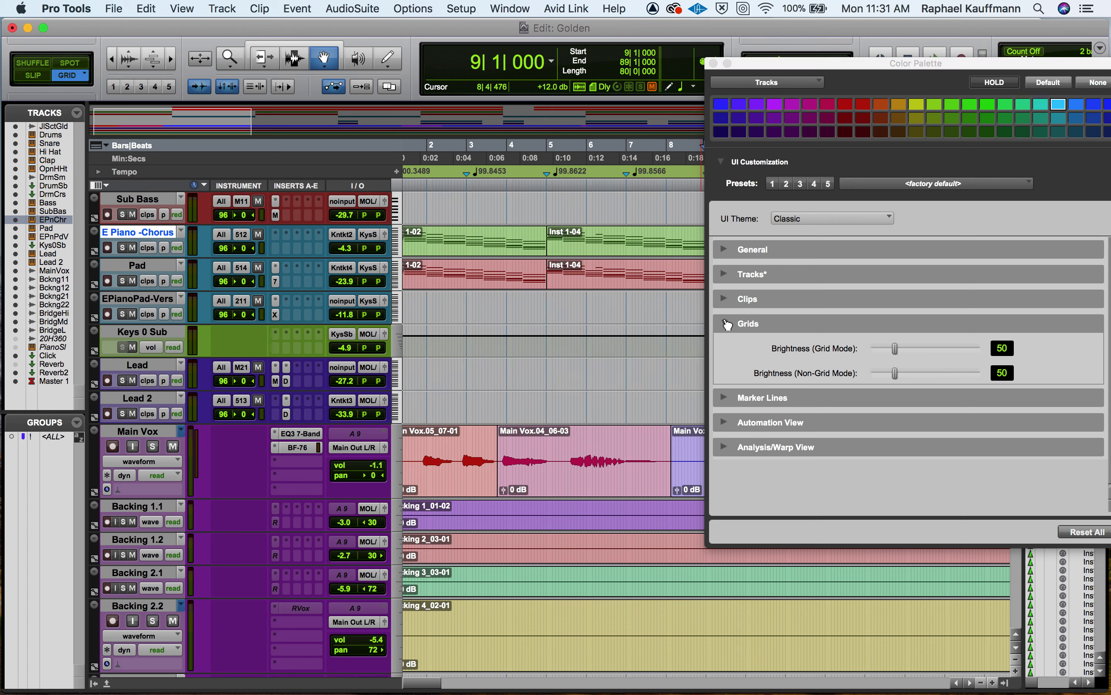
Replace the expanded Grids settings with the Automation View settings and switch the Main Vox track view to volume
{"action": "left_click", "coordinate": [725, 323]}
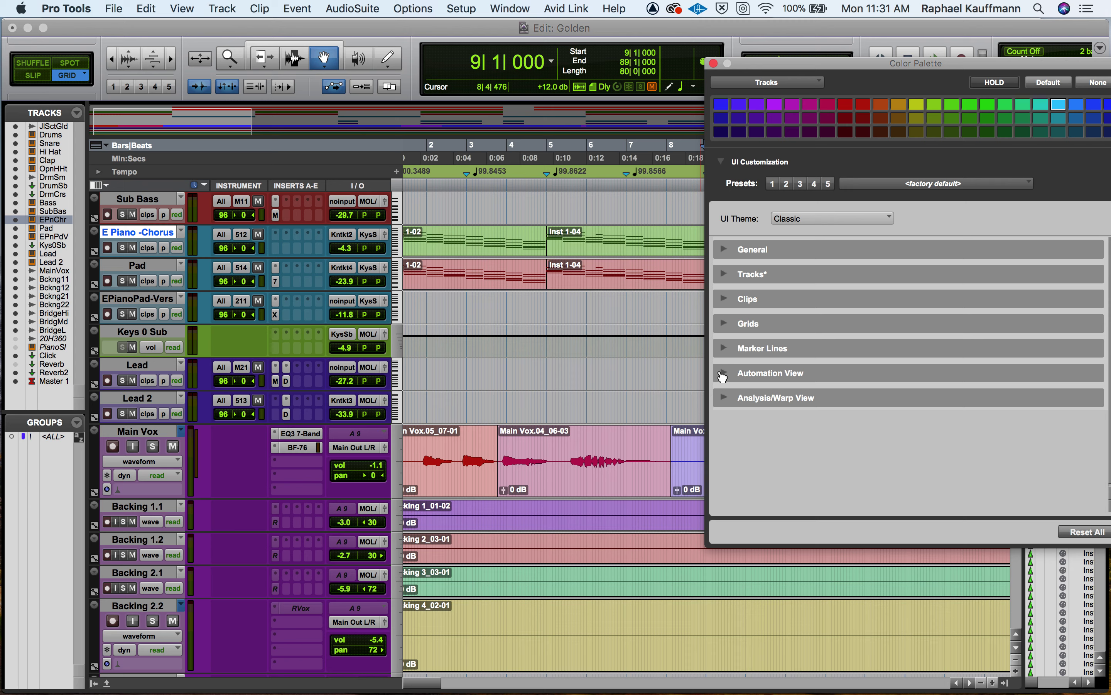
{"action": "left_click", "coordinate": [724, 373]}
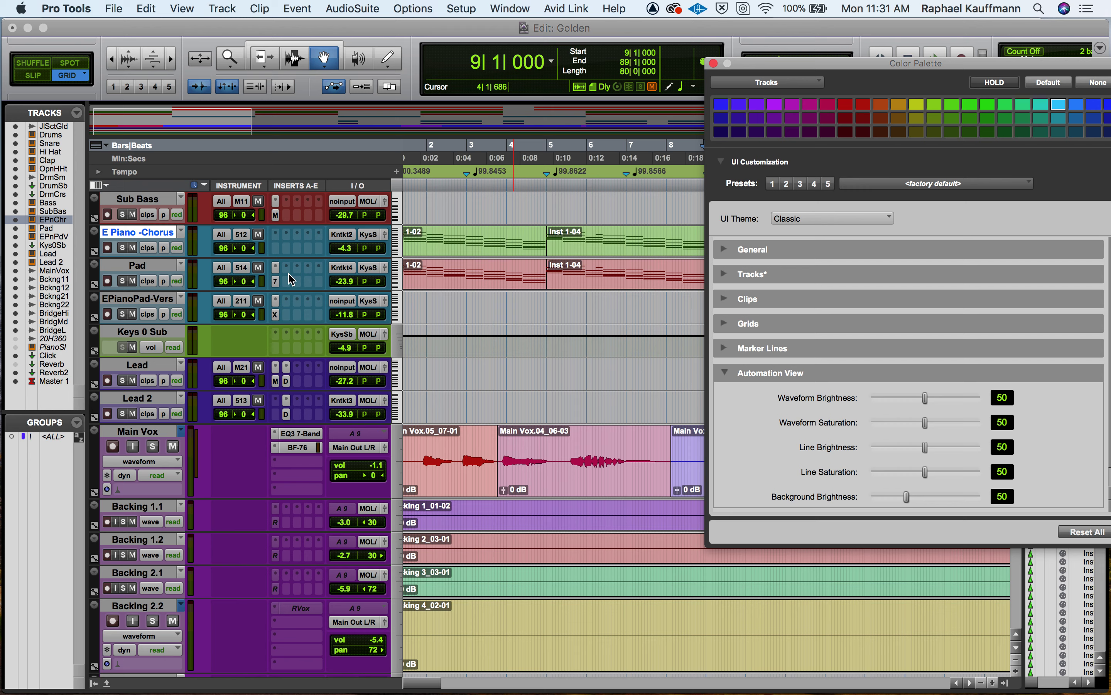
{"action": "left_click", "coordinate": [139, 461]}
{"action": "left_click", "coordinate": [144, 476]}
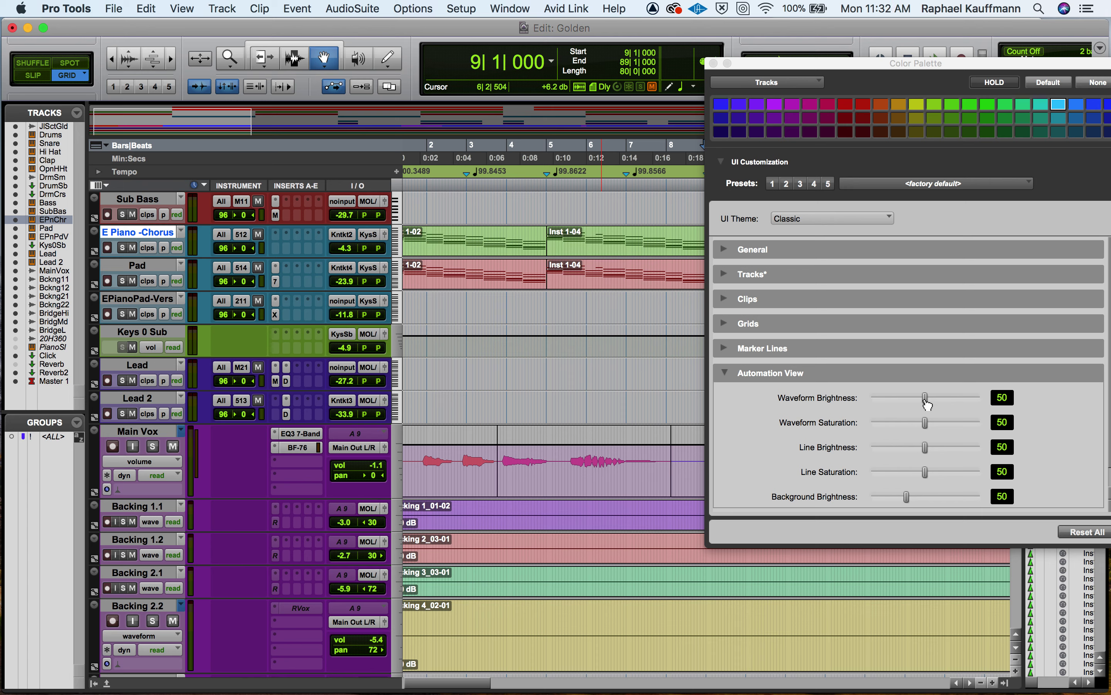
Try a waveform brightness of 44 and waveform saturation of 2 for the automation view, and reset both to their defaults
{"action": "left_click_drag", "start_coordinate": [926, 403], "coordinate": [954, 424]}
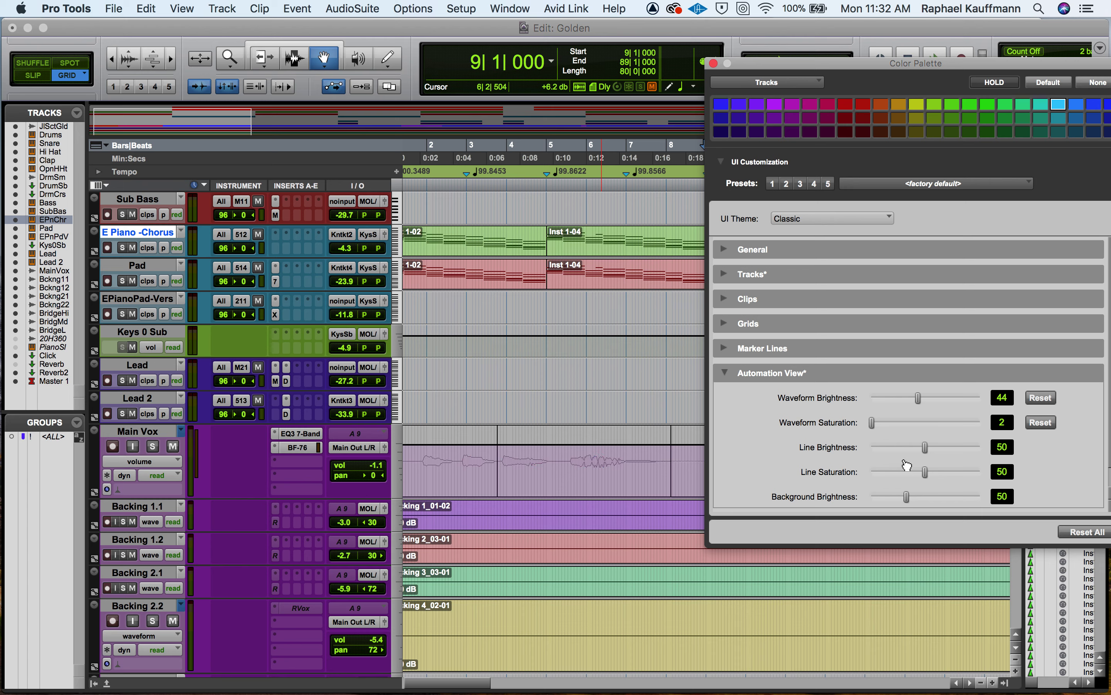
{"action": "left_click", "coordinate": [1040, 397]}
{"action": "left_click", "coordinate": [1040, 422]}
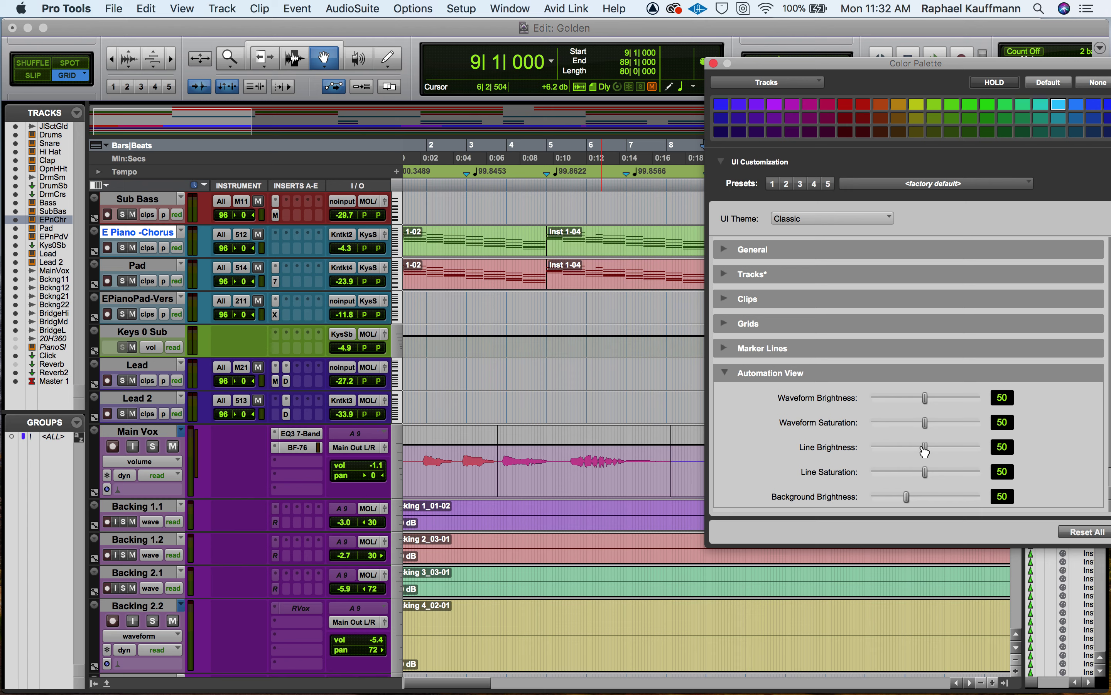
Set the automation view's line brightness to 29, return the Main Vox track view to waveform, and collapse the Automation View settings
{"action": "mouse_move", "coordinate": [925, 448]}
{"action": "left_mouse_down"}
{"action": "mouse_move", "coordinate": [942, 448]}
{"action": "mouse_move", "coordinate": [905, 454]}
{"action": "left_mouse_up"}
{"action": "left_click", "coordinate": [143, 460]}
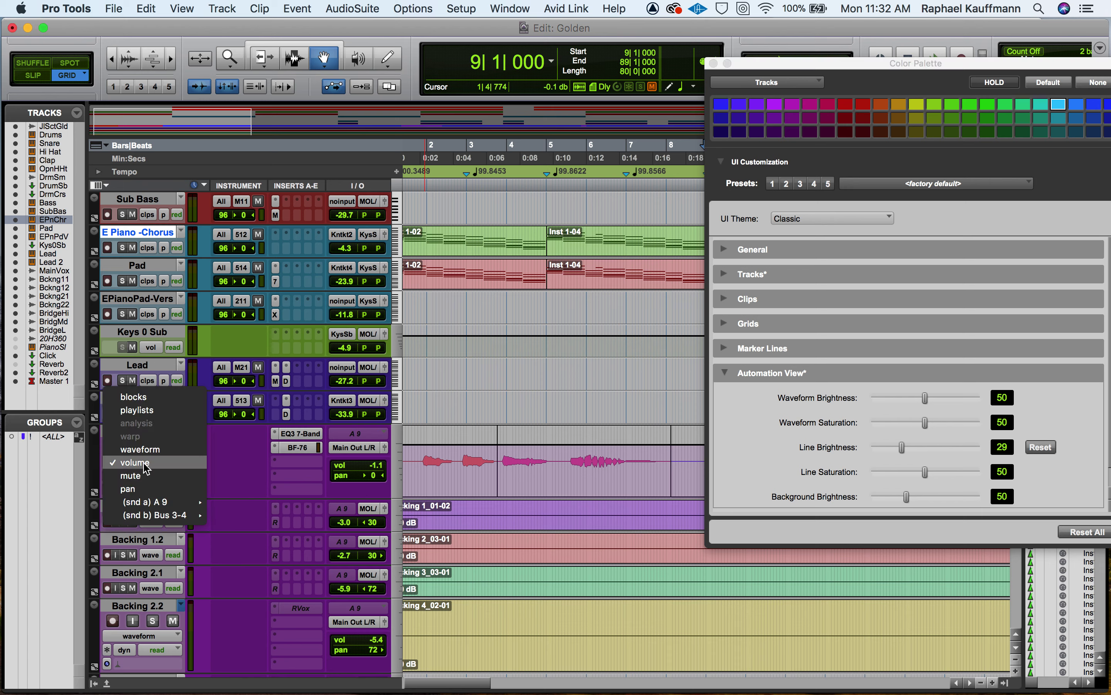
{"action": "left_click", "coordinate": [147, 442]}
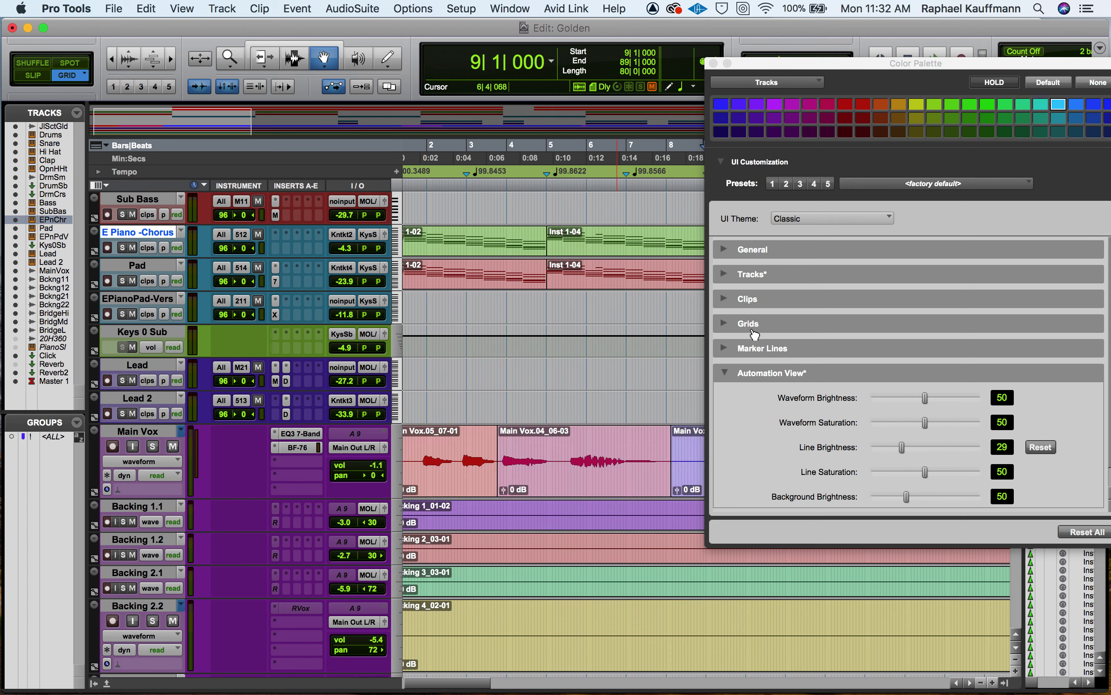
{"action": "left_click", "coordinate": [730, 373]}
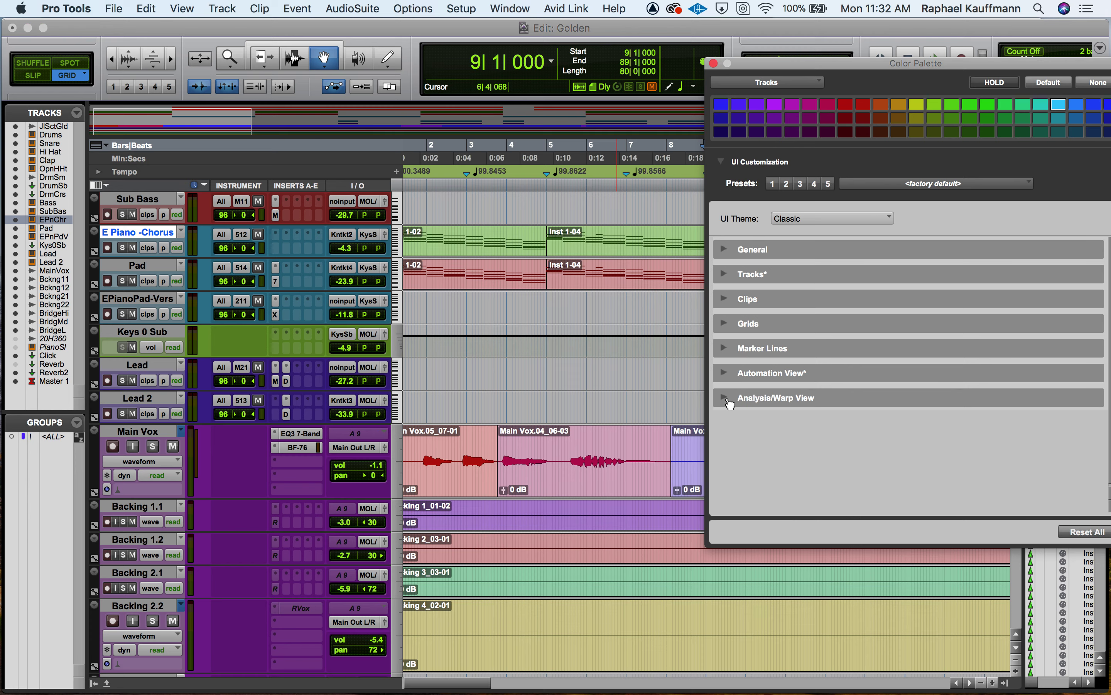
Switch to QuickTime Player, quit it, and enter "Colo" as the start of the new screen recording's file name
{"action": "key", "text": "super+Tab"}
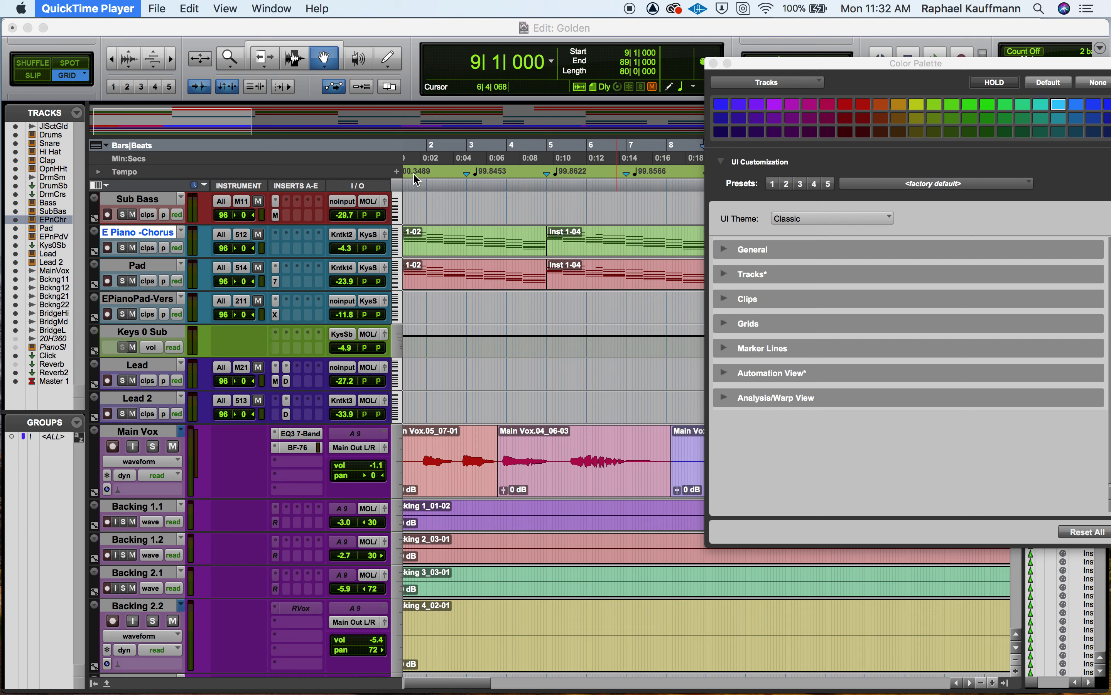
{"action": "key", "text": "super+q"}
{"action": "type", "text": "Colo"}
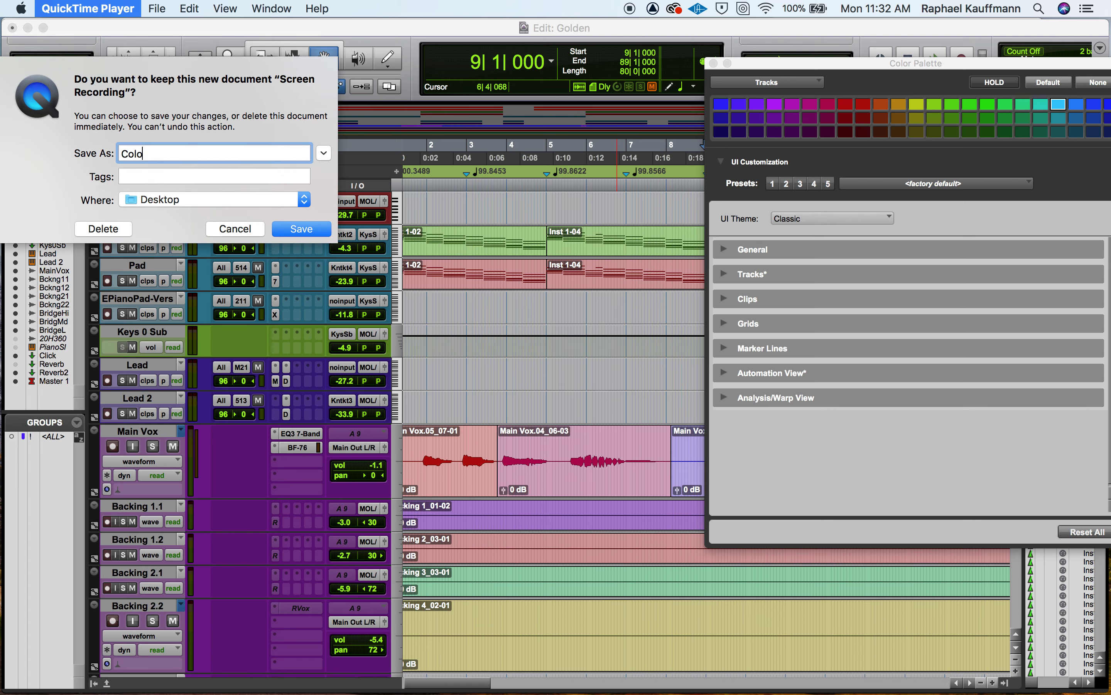